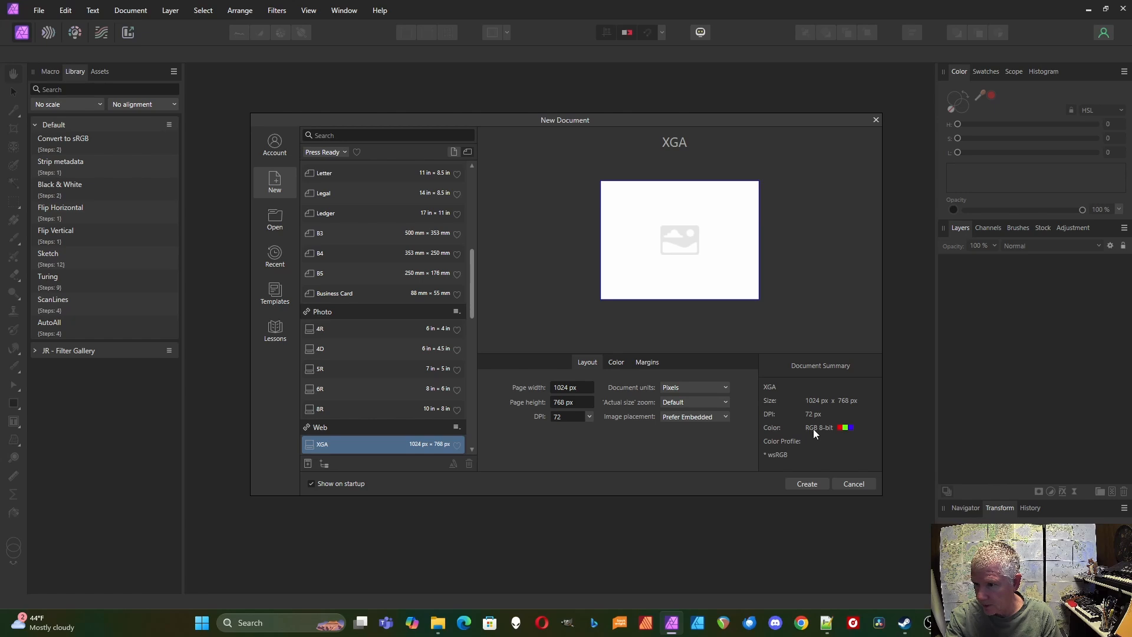
- Create a new XGA document of 1024 × 768 px and flood fill the canvas with black
left_click(807, 484)
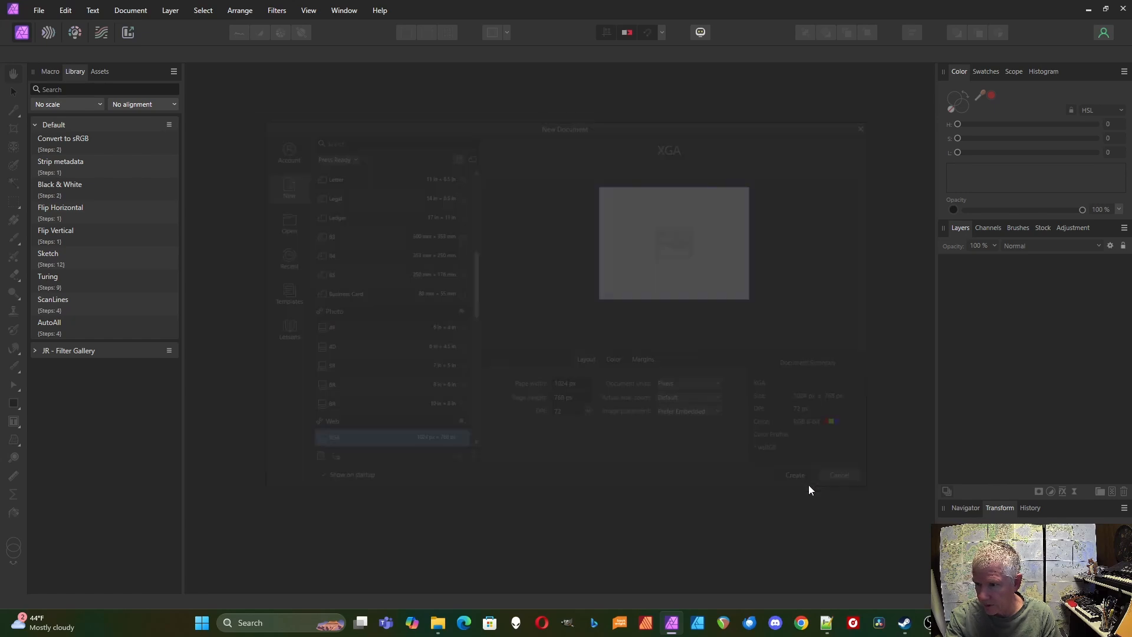
left_click(13, 512)
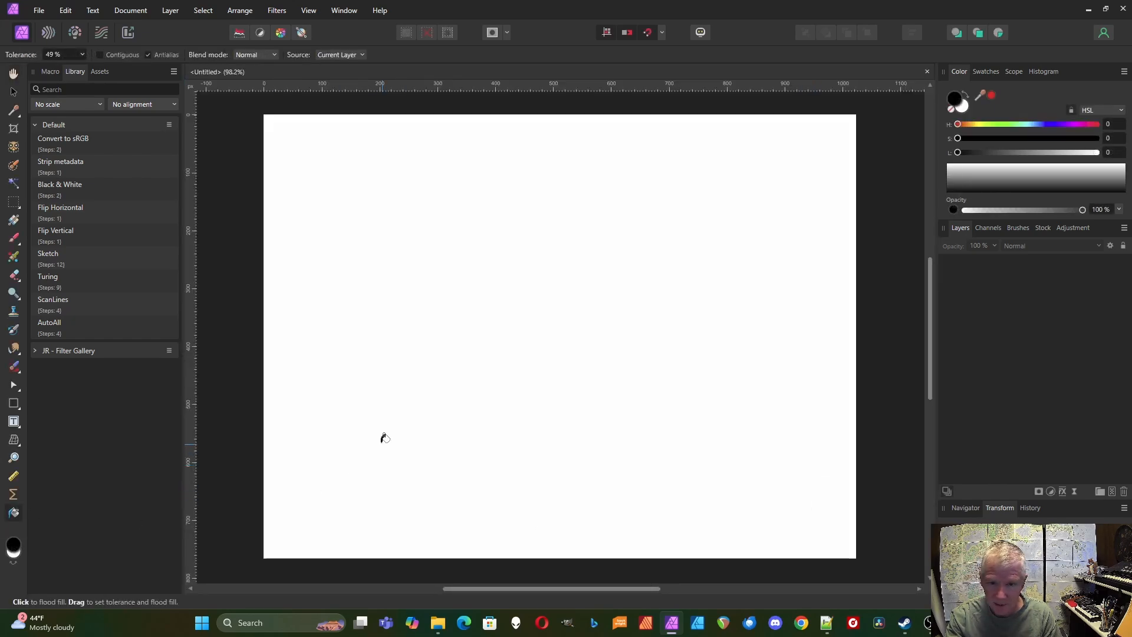
left_click(392, 435)
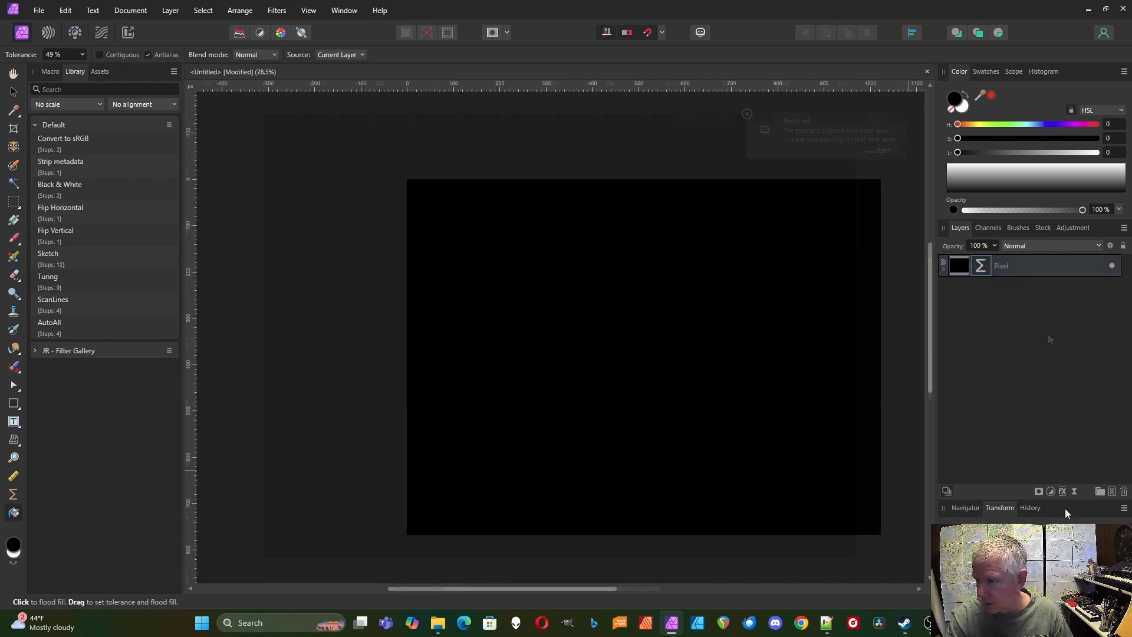
- Add a live Procedural Texture filter with one equation that outputs to the red, green and blue channels
left_click(1074, 491)
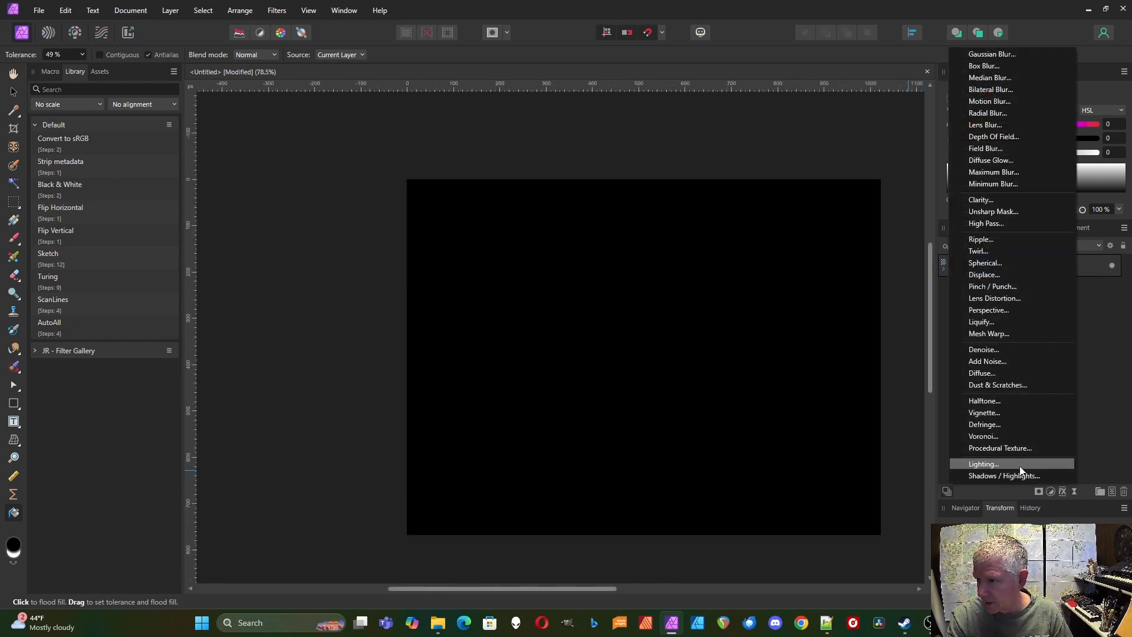
left_click(1016, 450)
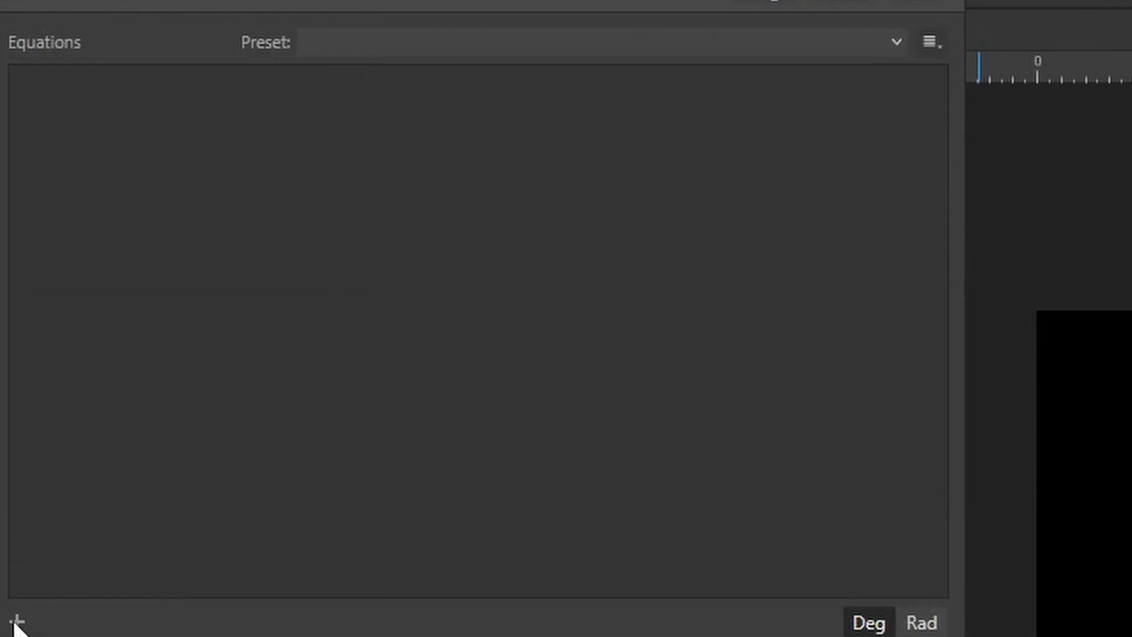
left_click(15, 299)
left_click(840, 95)
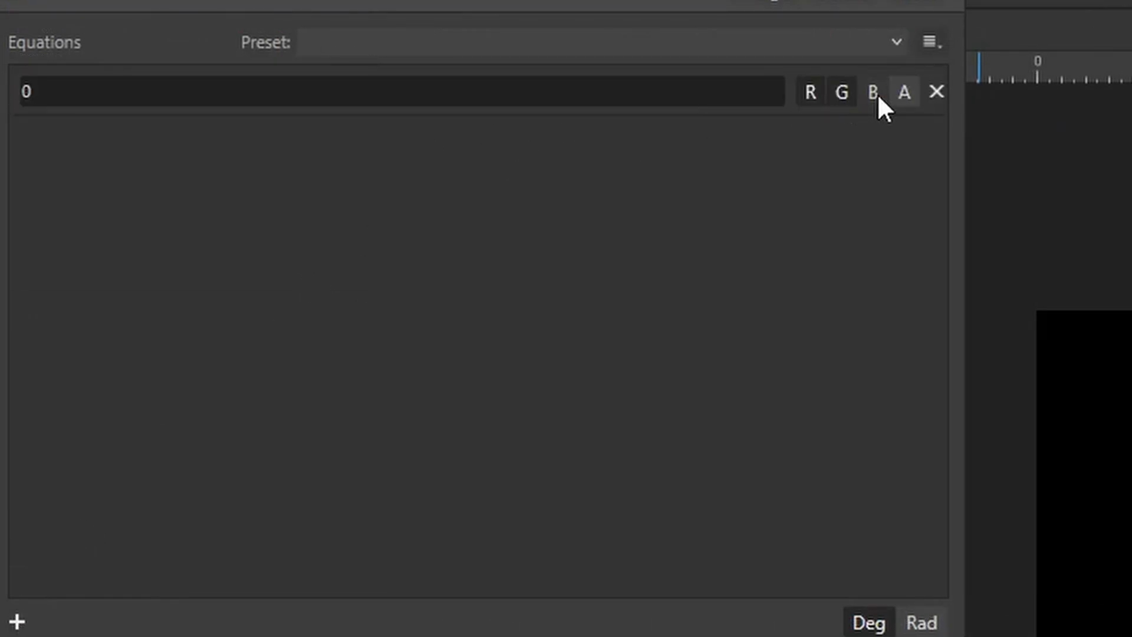
left_click(872, 94)
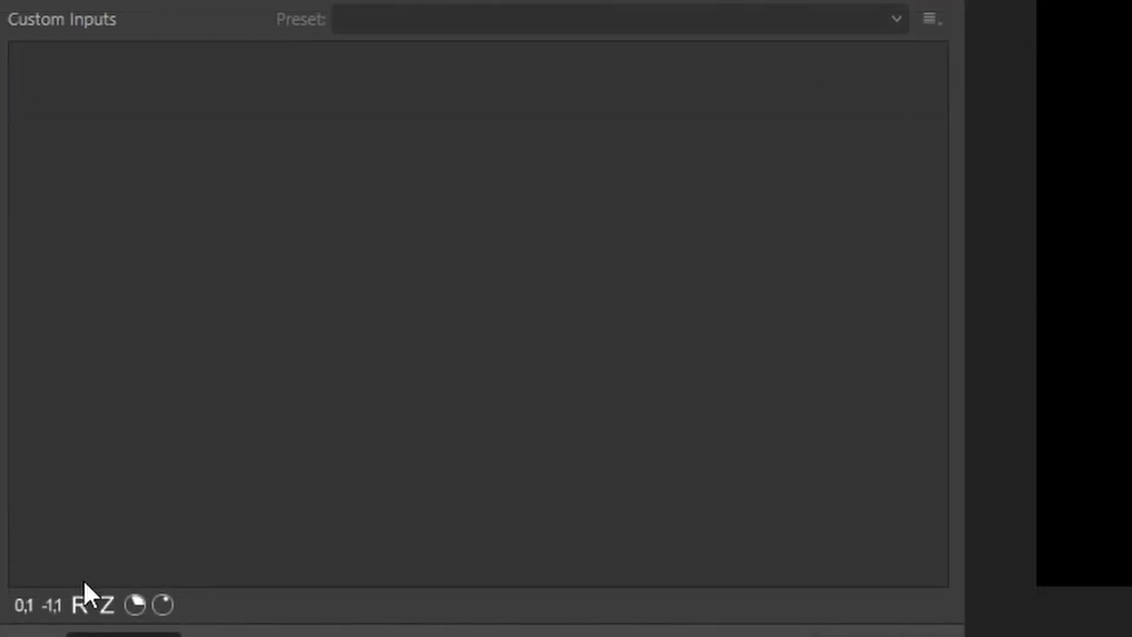
- Add a real-number custom input a with the description Scale and set its value to 4
left_click(77, 606)
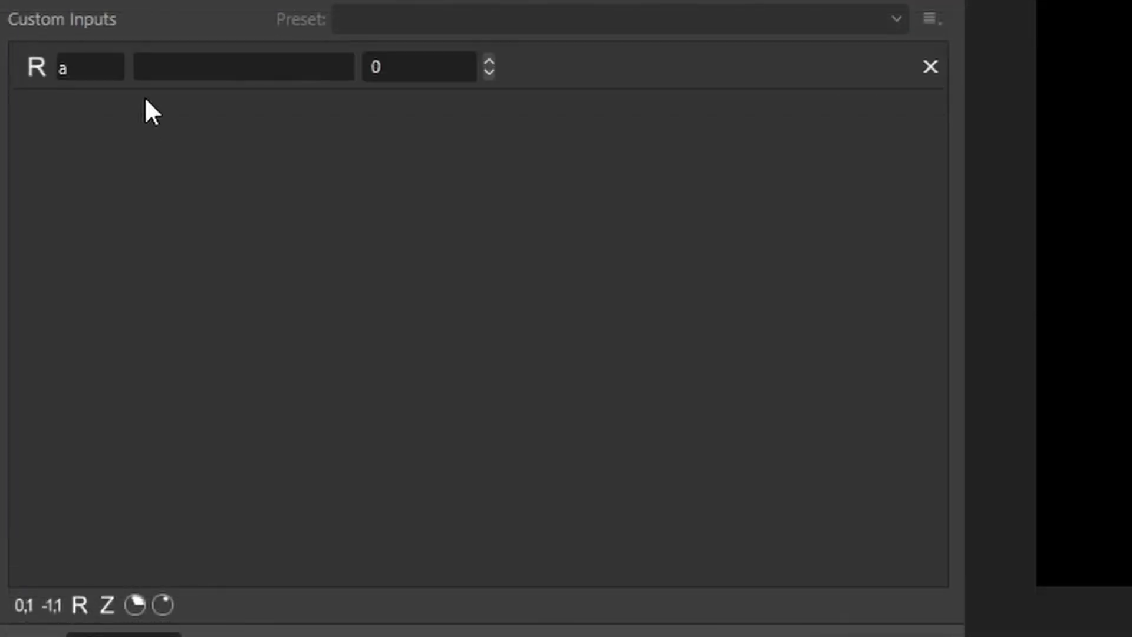
left_click(207, 68)
type("Scale")
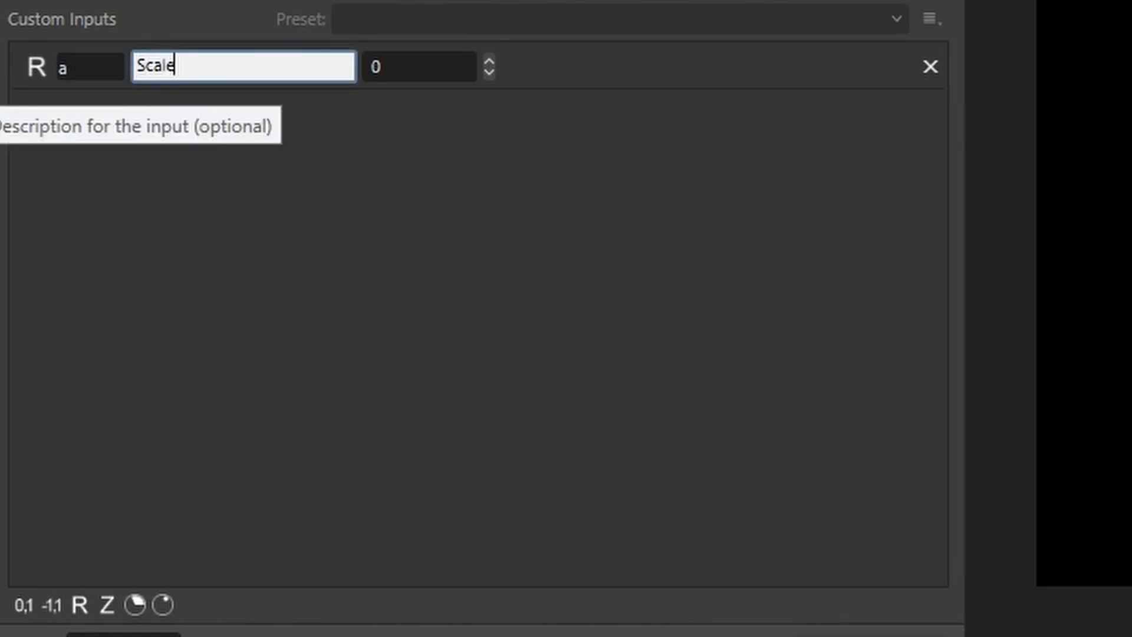
left_click(490, 62)
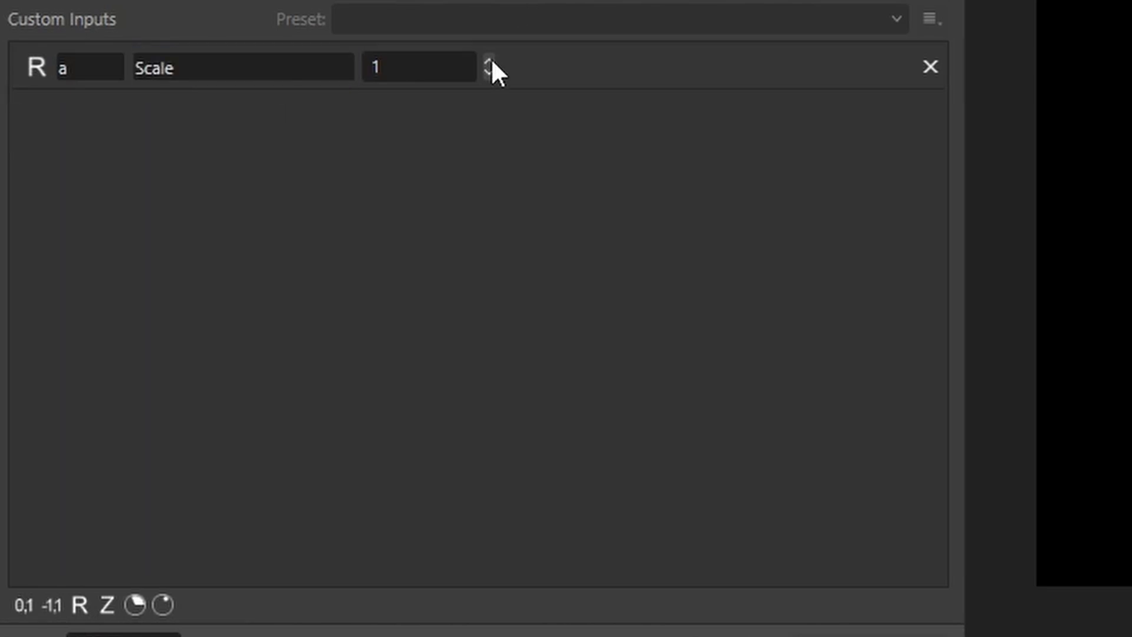
left_click(490, 61)
left_click(490, 62)
left_click(490, 61)
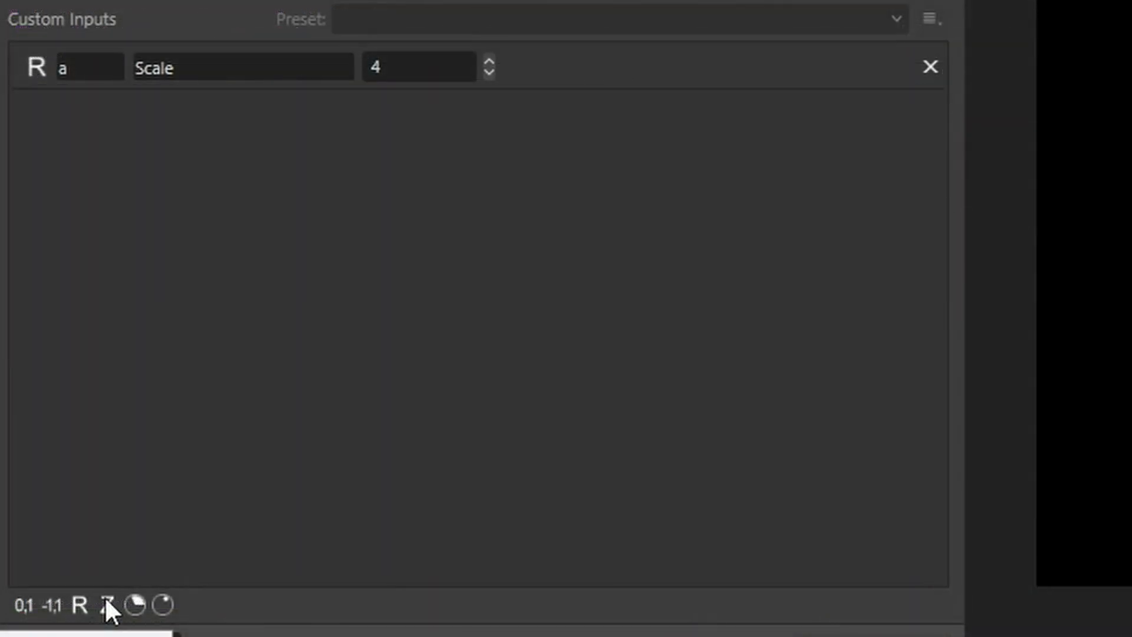
- Add an integer custom input named o with the description Octaves and set its value to 10
left_click(49, 540)
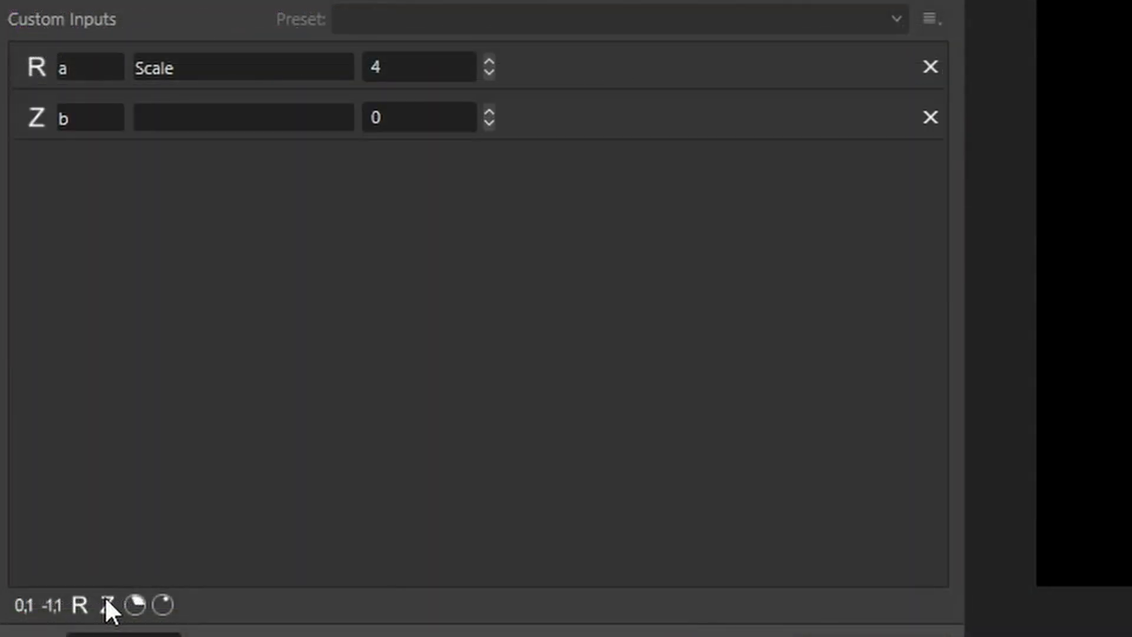
left_click(86, 120)
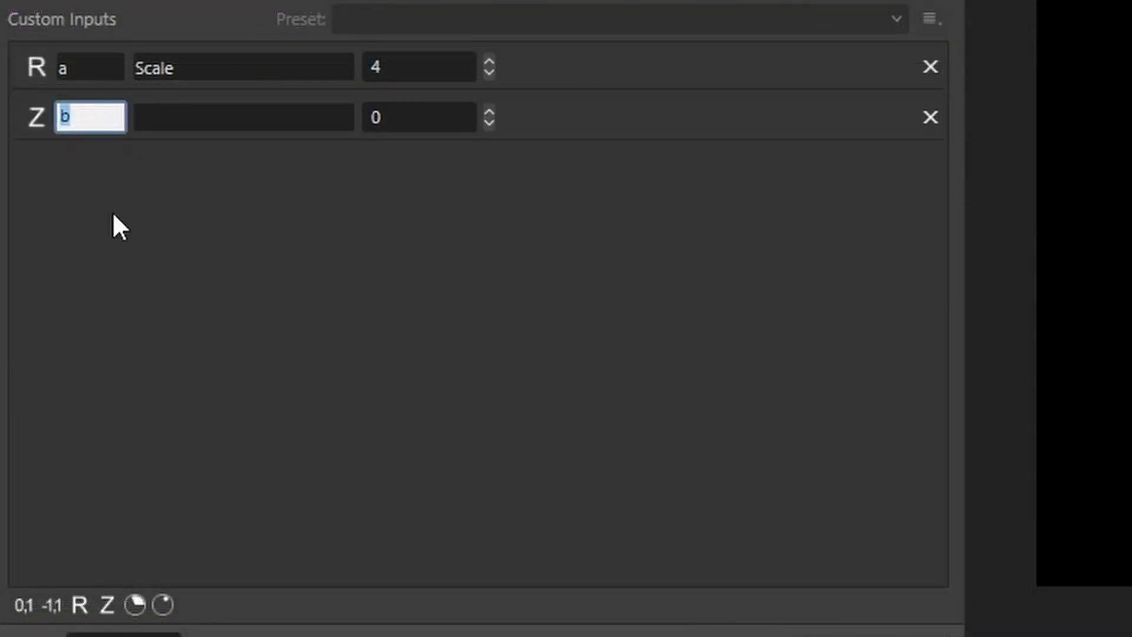
left_click(180, 117)
type("Octaves")
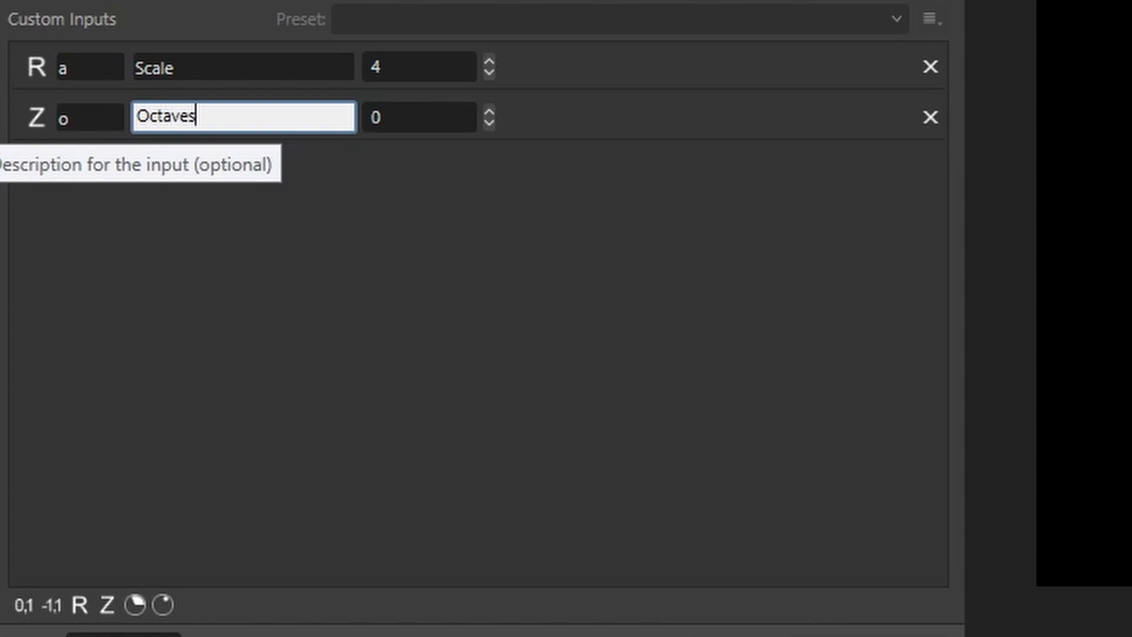
left_click(421, 114)
type("10")
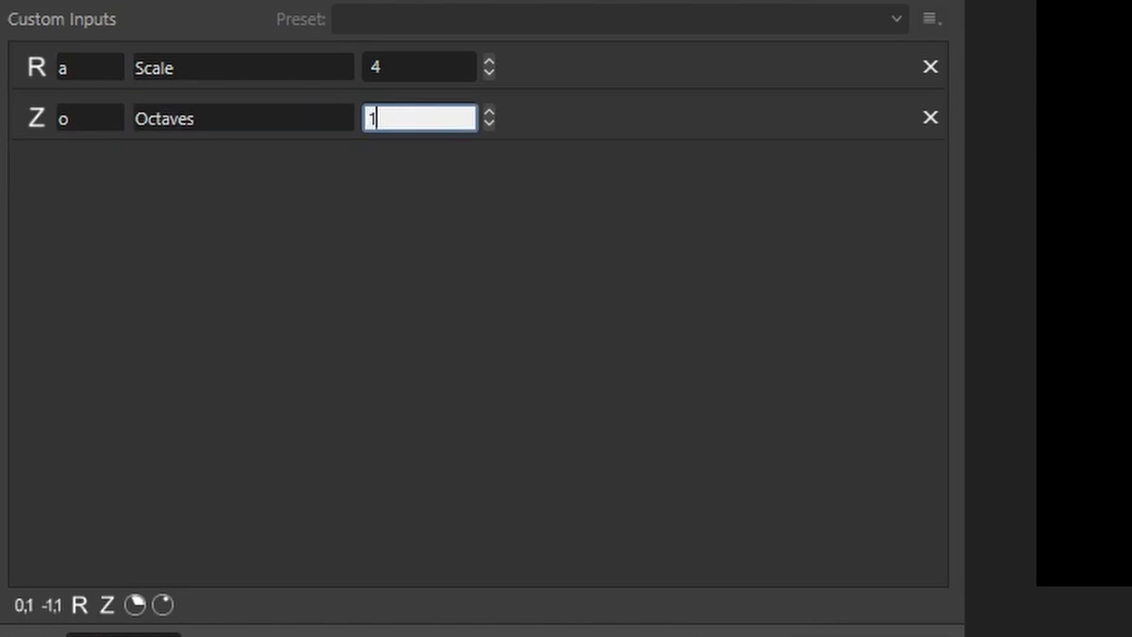
key("Return")
- Add a 0-to-1 custom input named s with the description Smooth and set it to about halfway
left_click(23, 604)
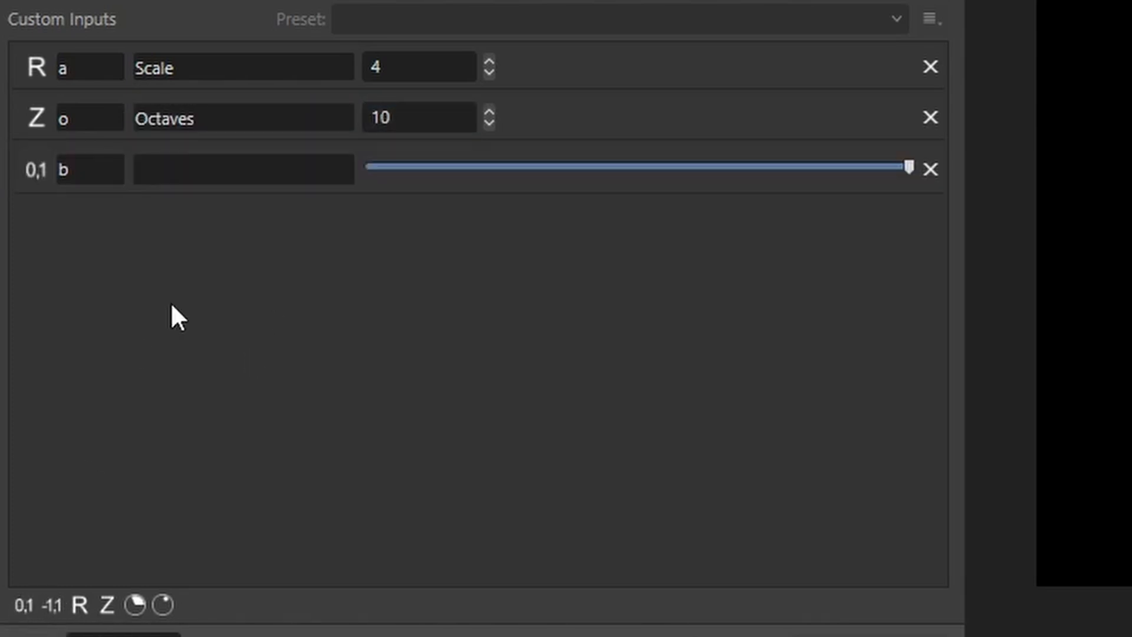
left_click(116, 170)
type("s")
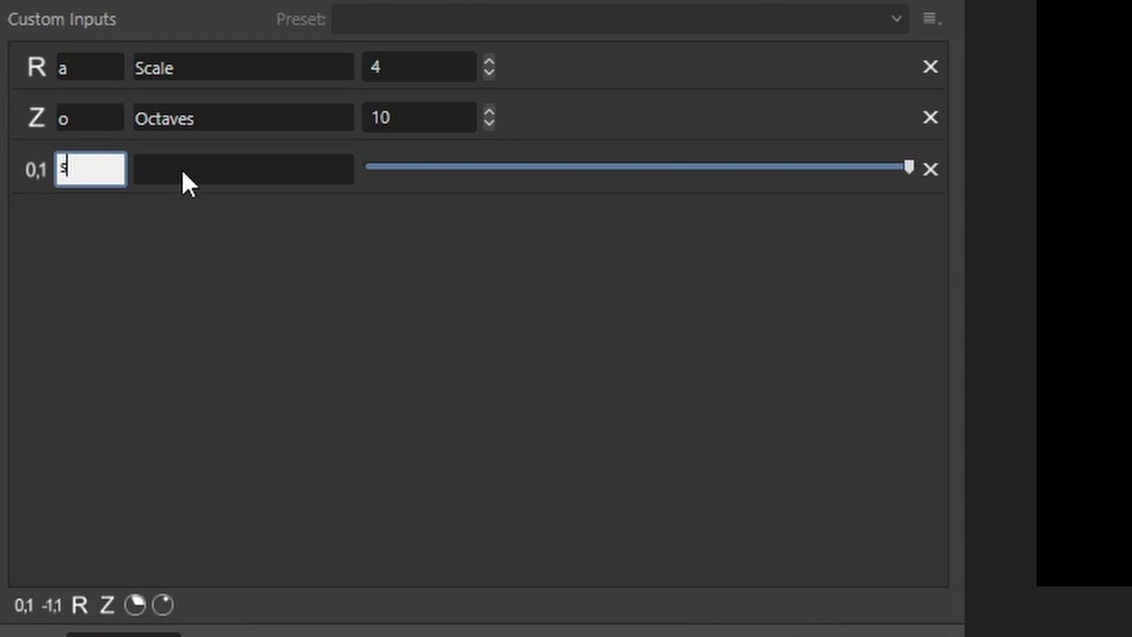
left_click(182, 172)
type("Smo")
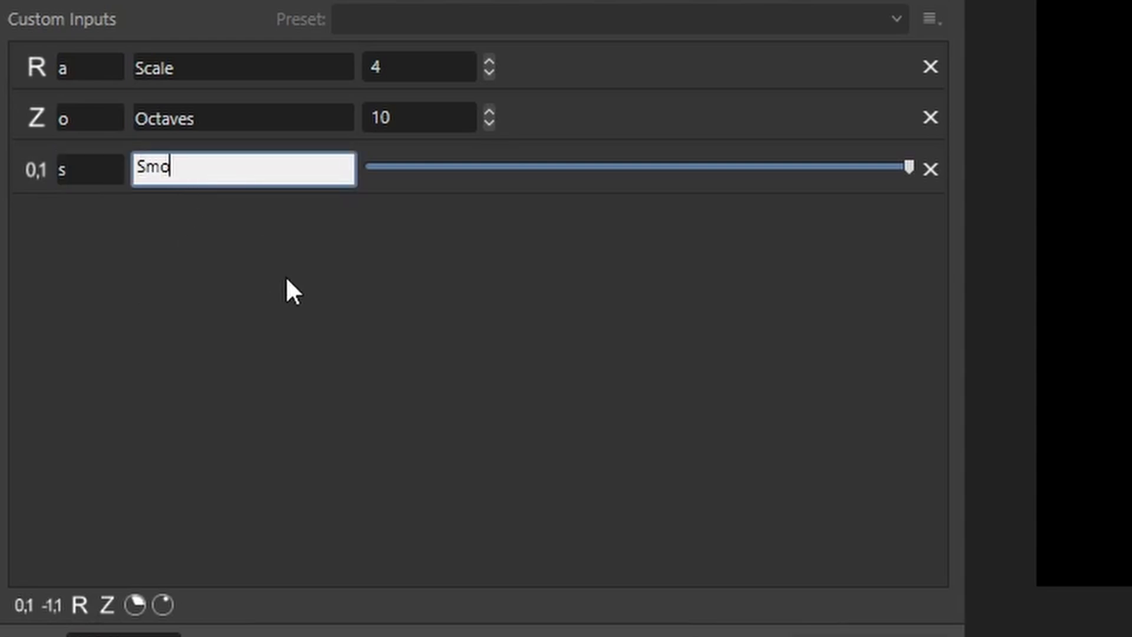
type("oth")
key("Return")
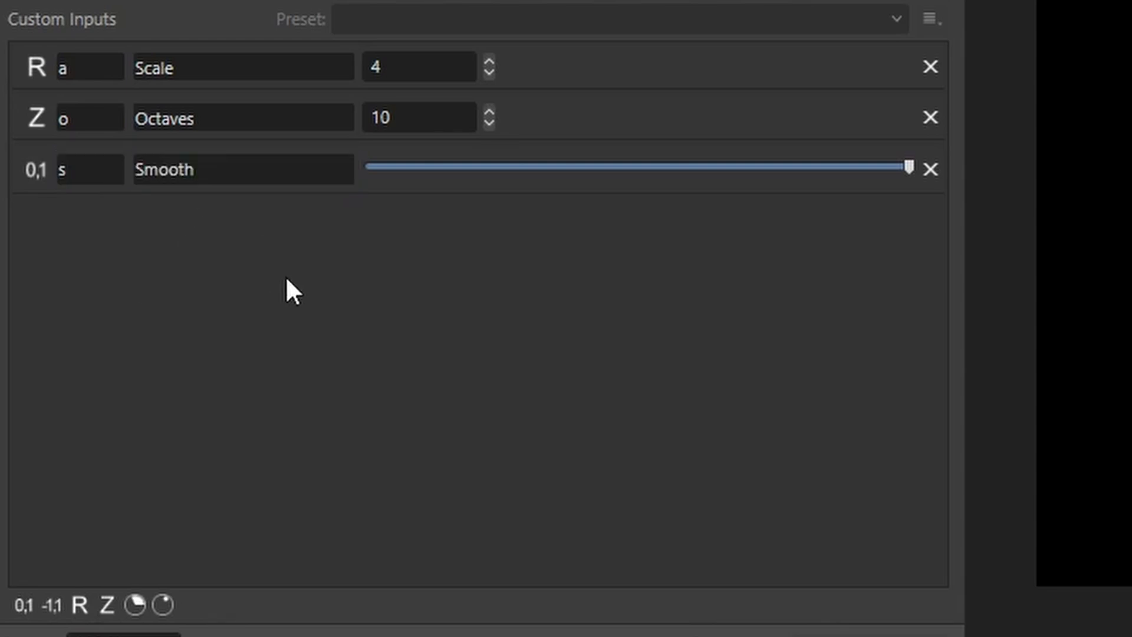
left_click_drag(901, 160, 680, 170)
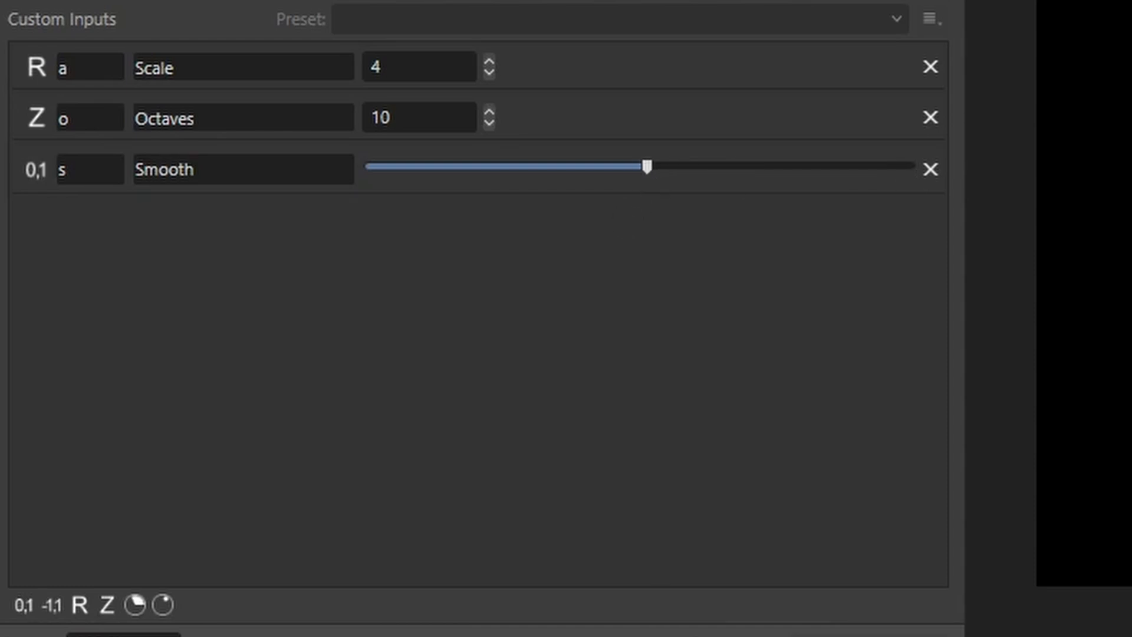
- Enter the equation "var v=vec2(rx,ry)*a/h; perlincubic(v,o,s)" and reduce the Smooth input slightly
type("var")
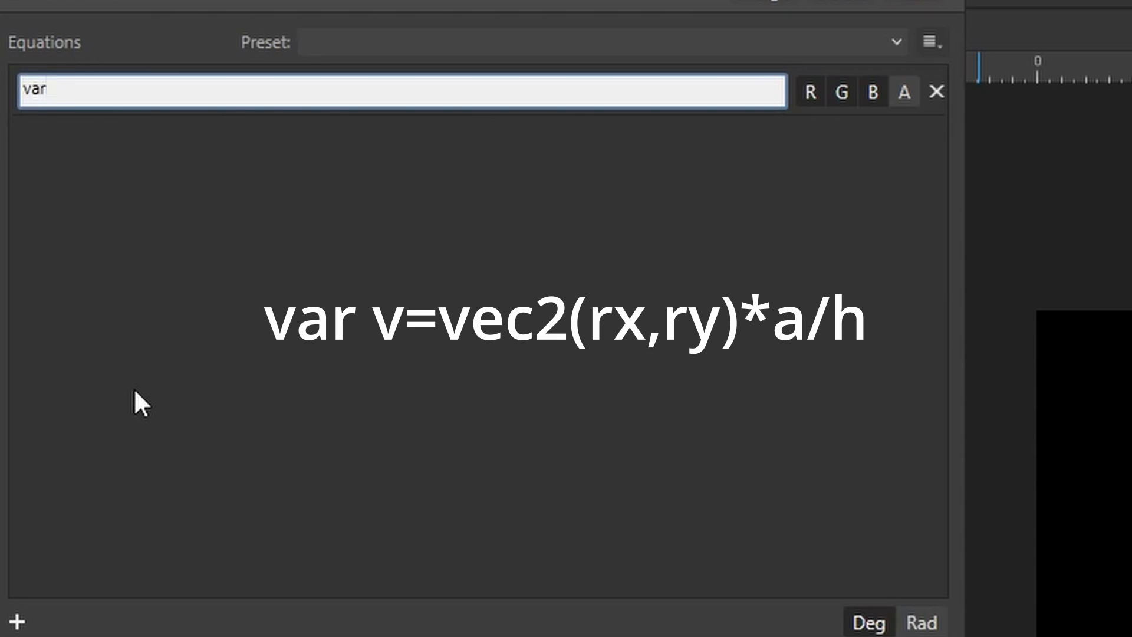
type(" v=vec2(rx,ry)*")
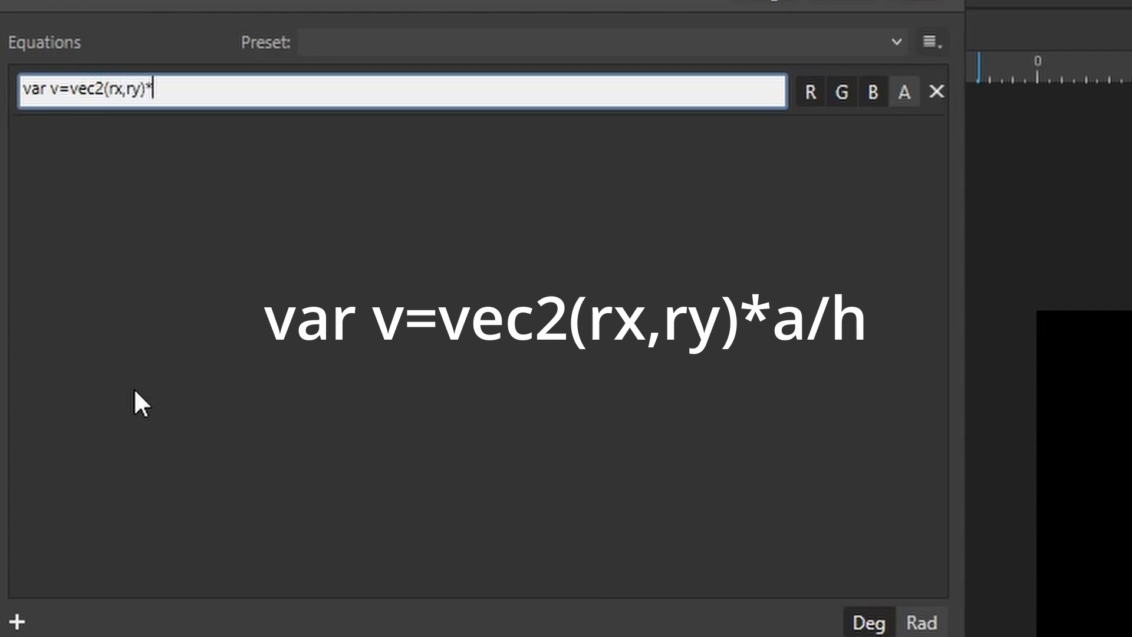
type("a/h")
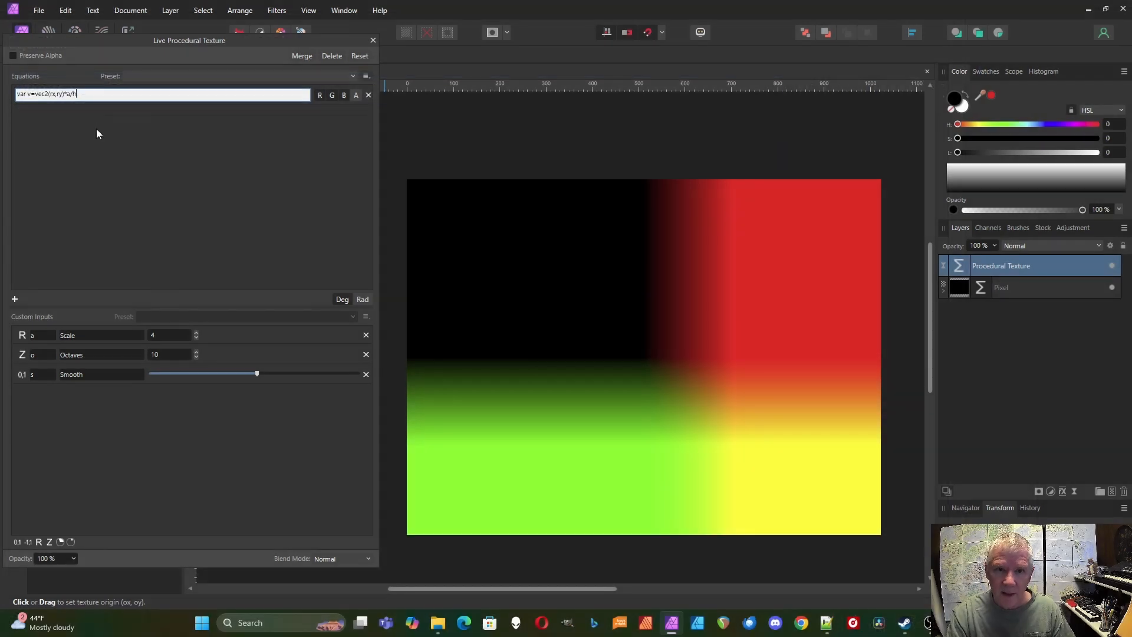
type(";")
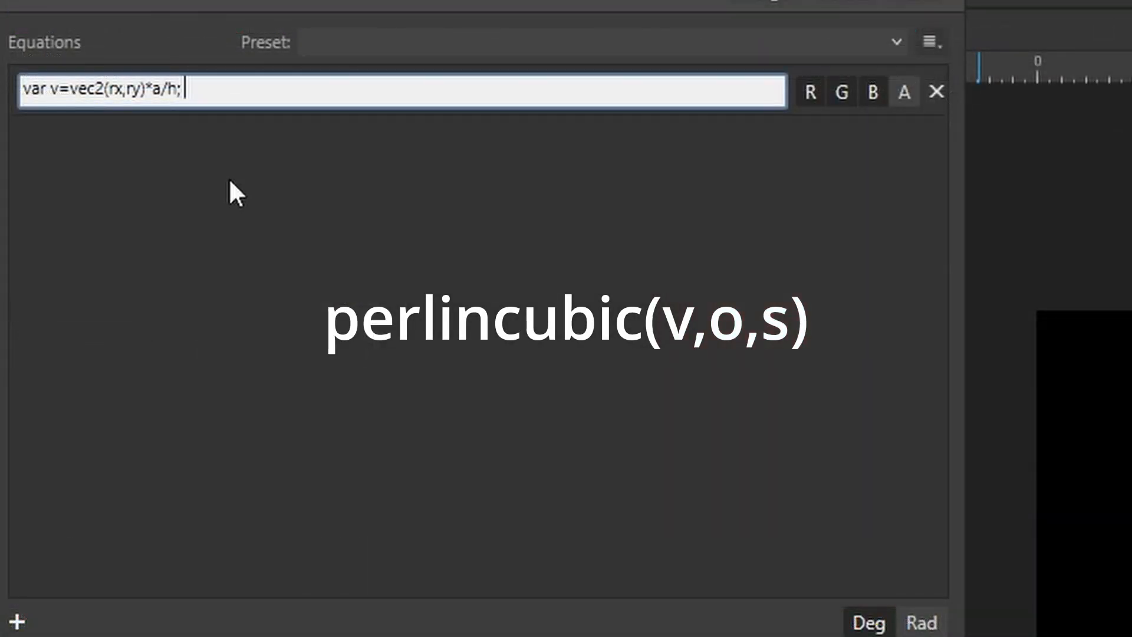
type(" perlincubic(")
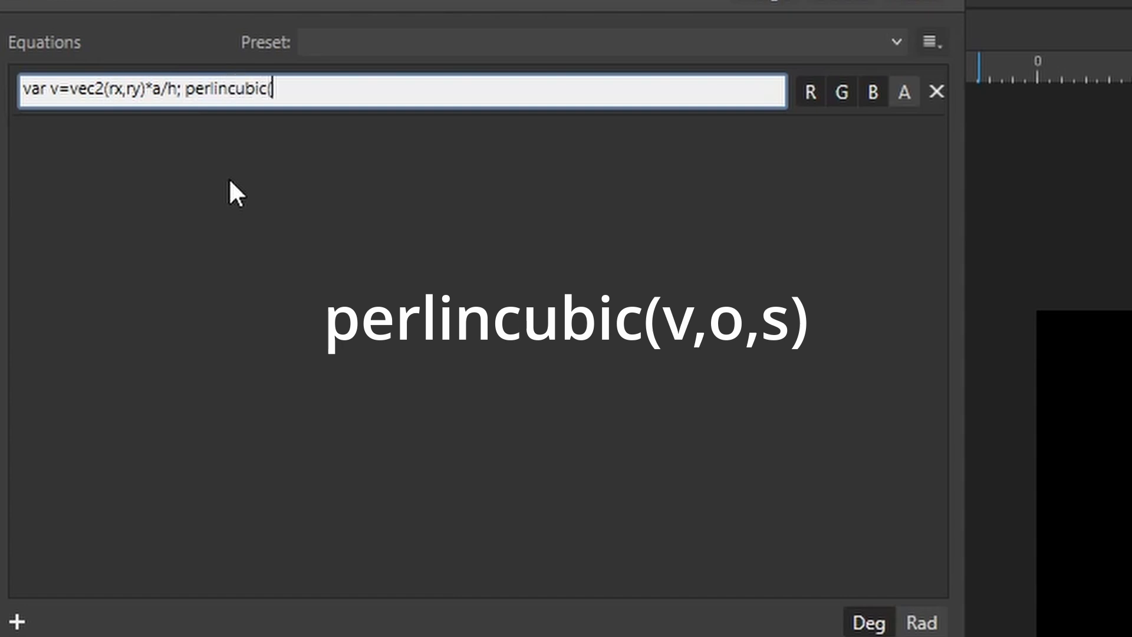
type("v,o,s)")
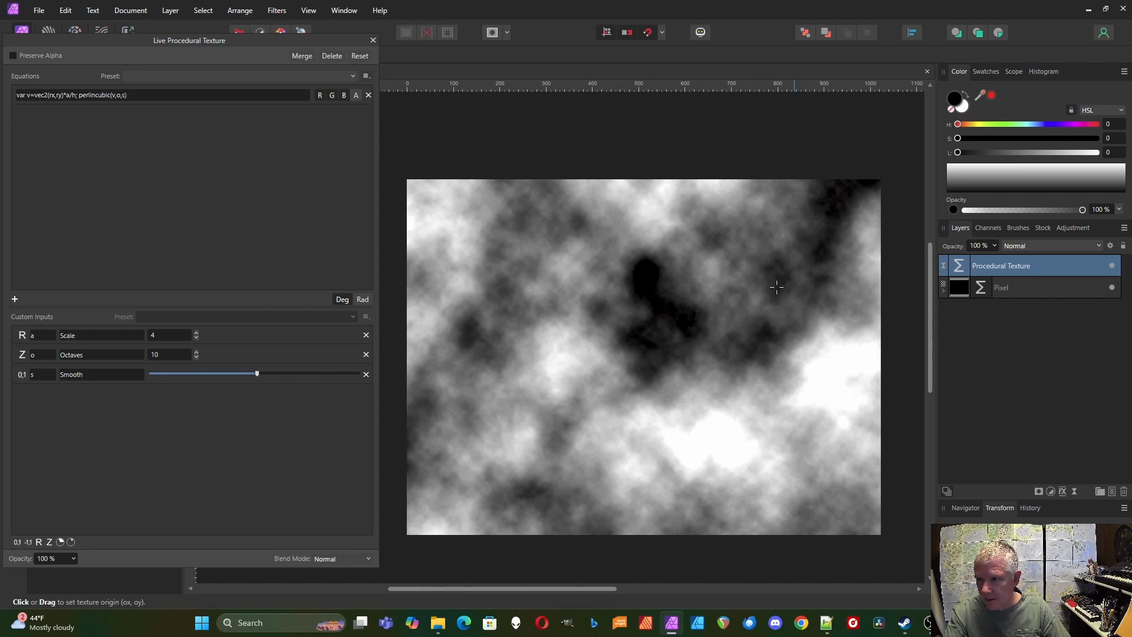
mouse_move(257, 377)
left_mouse_down()
mouse_move(189, 381)
mouse_move(248, 382)
left_mouse_up()
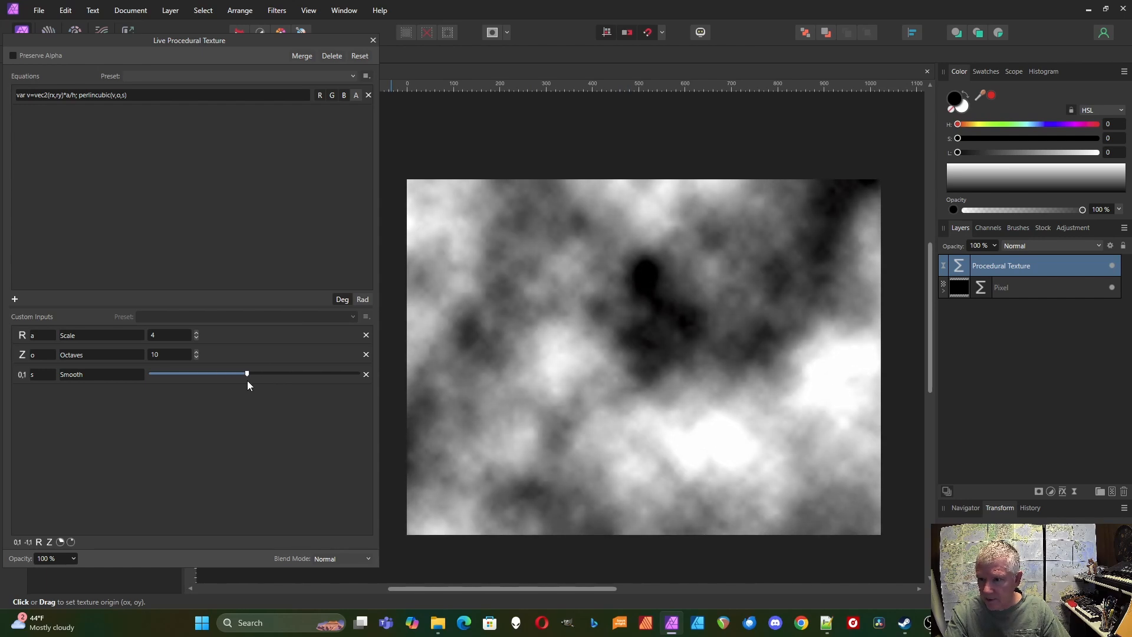
- Wrap the noise function in a step threshold so the expression ends with "step(.5,perlincubic(v,o,s))"
left_click(81, 97)
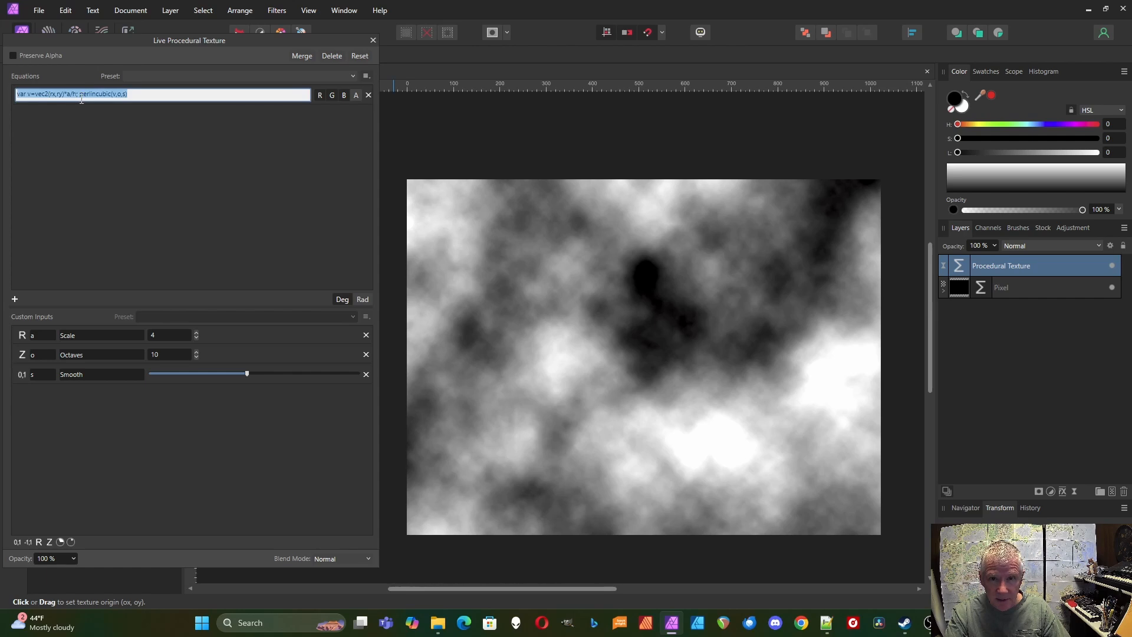
left_click(81, 96)
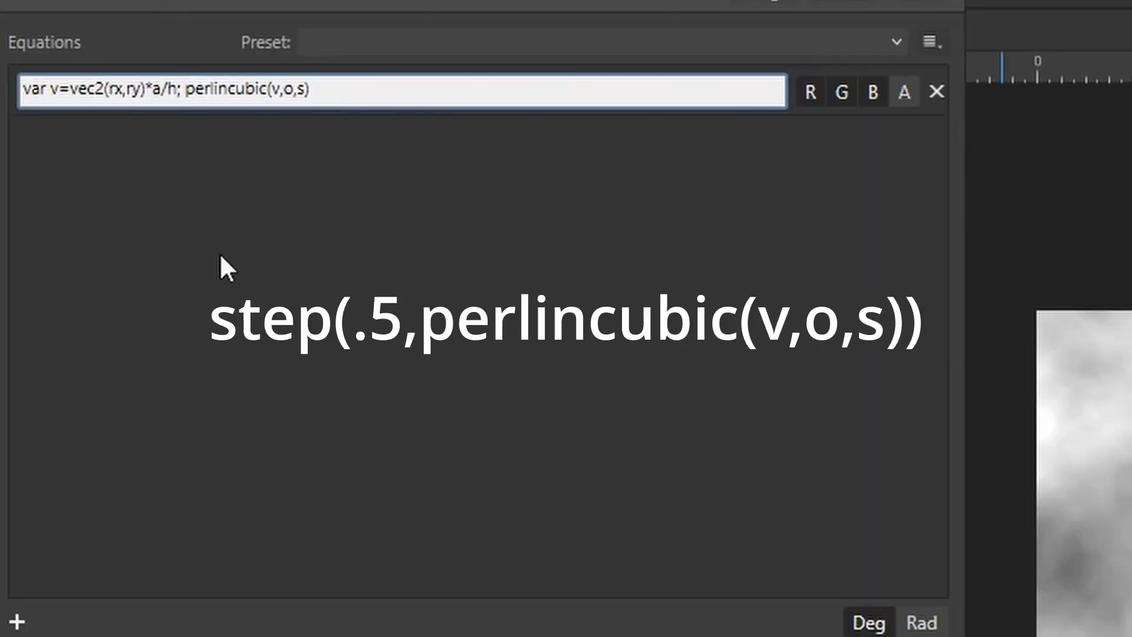
type("step")
type("(.")
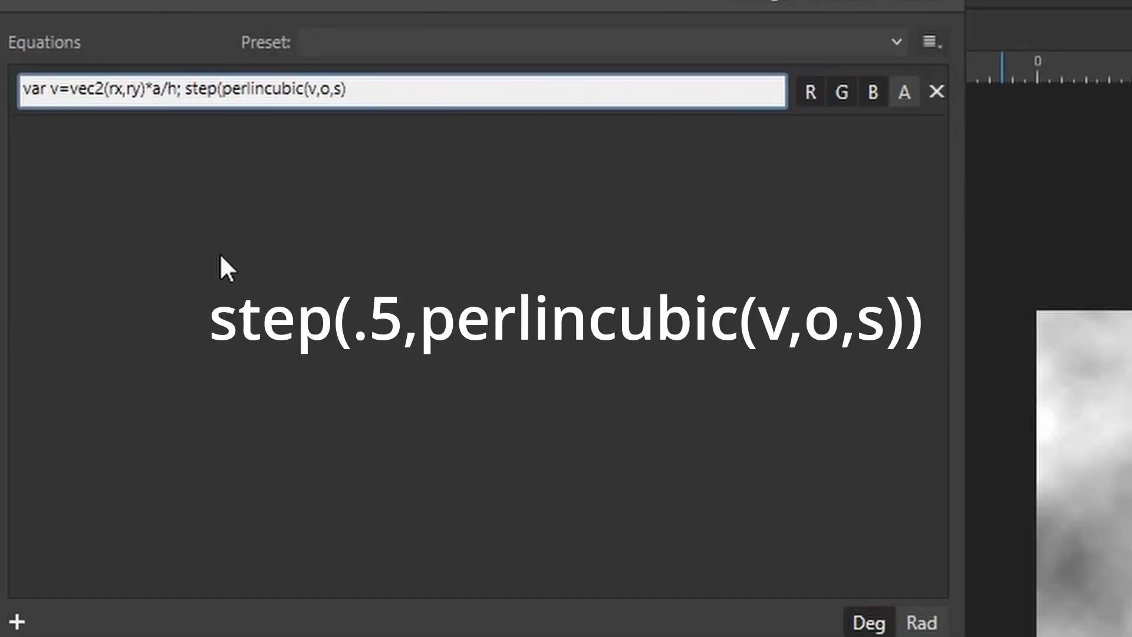
type("5,")
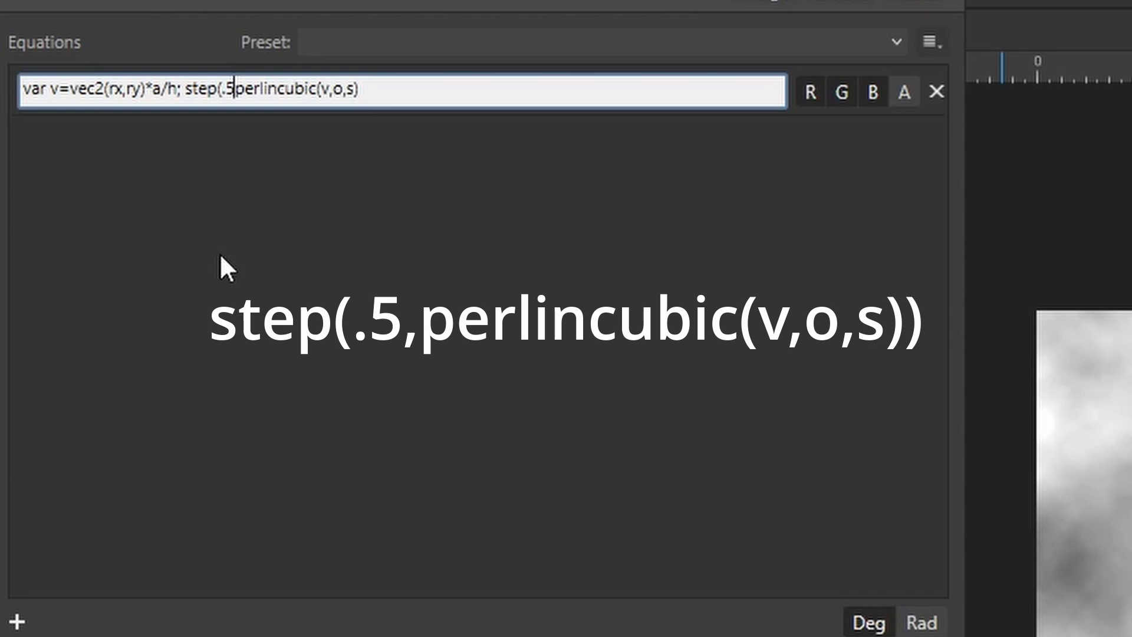
left_click(412, 89)
type(")")
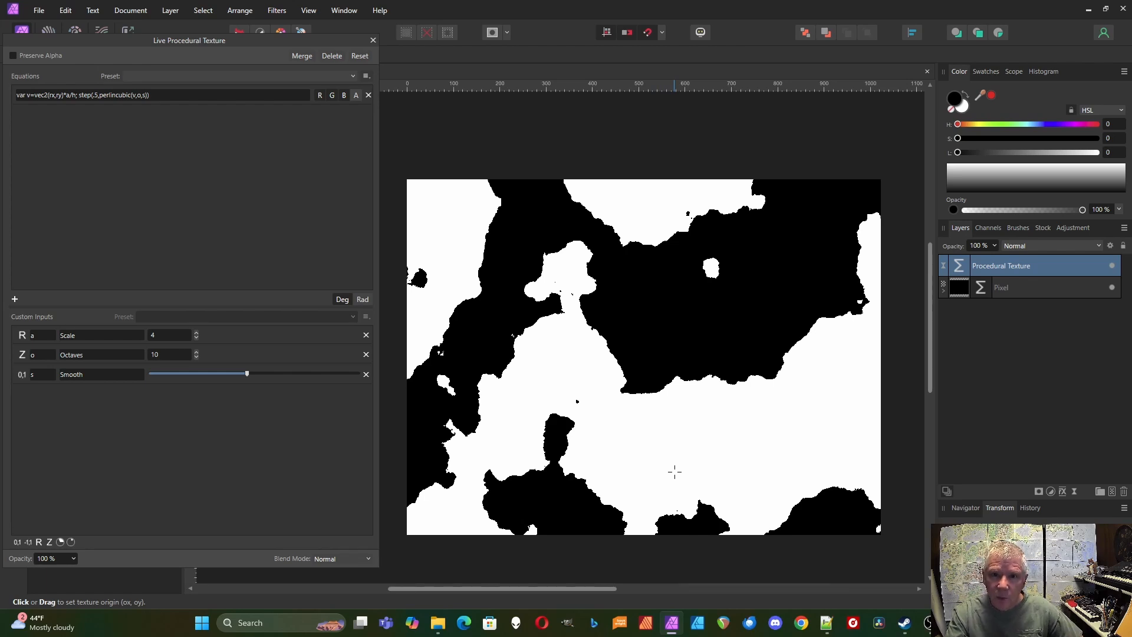
- Copy the complete procedural texture equation
left_click(99, 96)
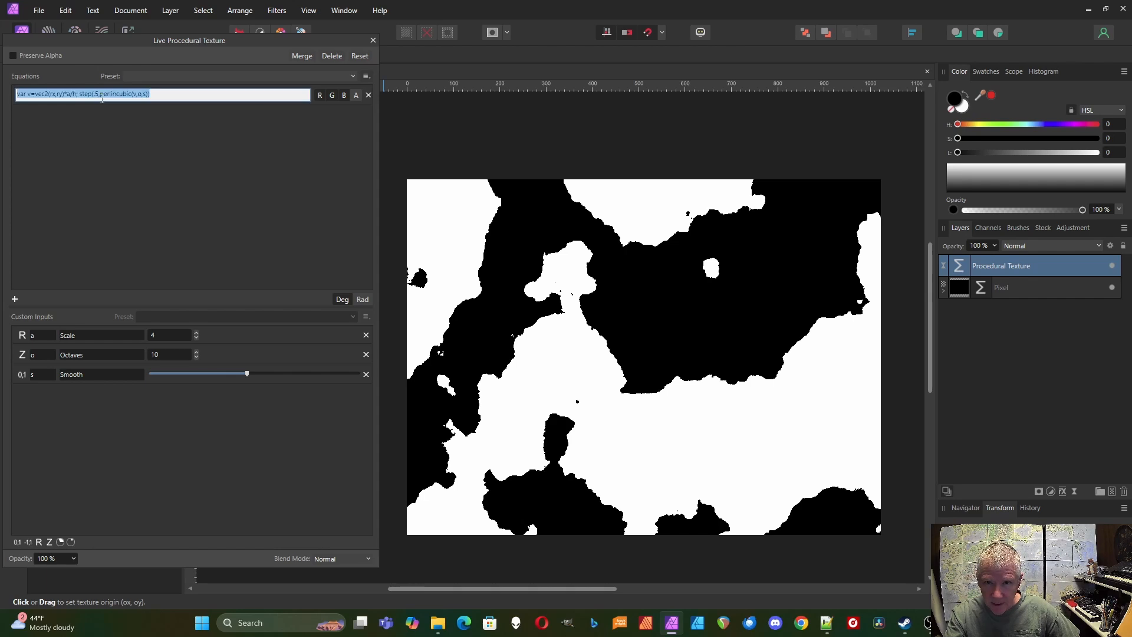
left_click(101, 95)
left_click_drag(101, 94, 150, 96)
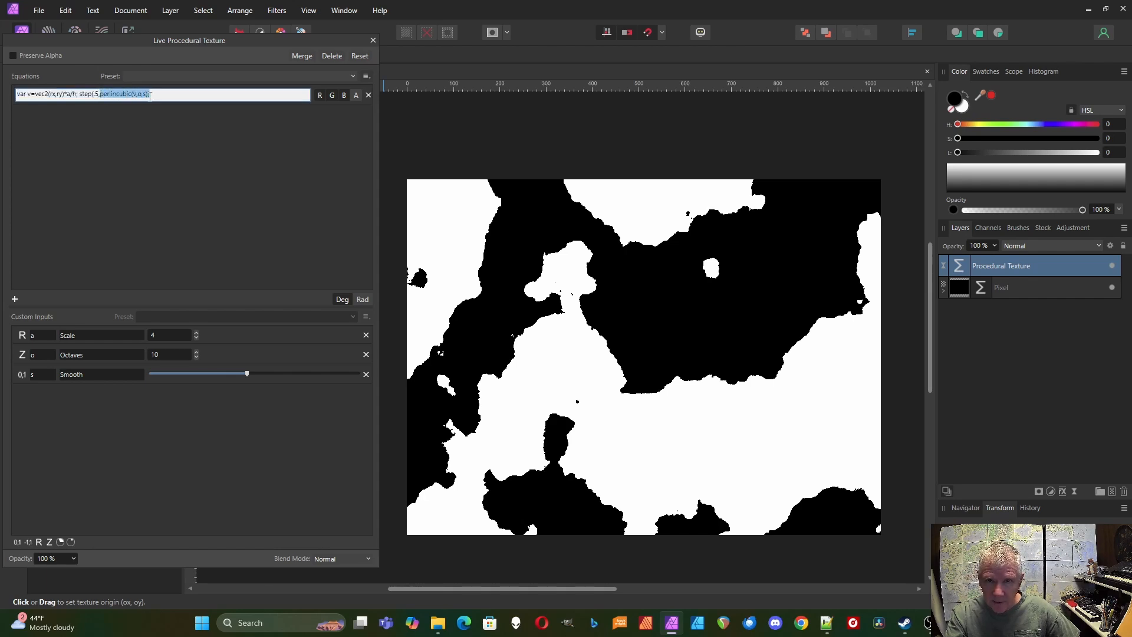
left_click(131, 94)
key("ctrl+c")
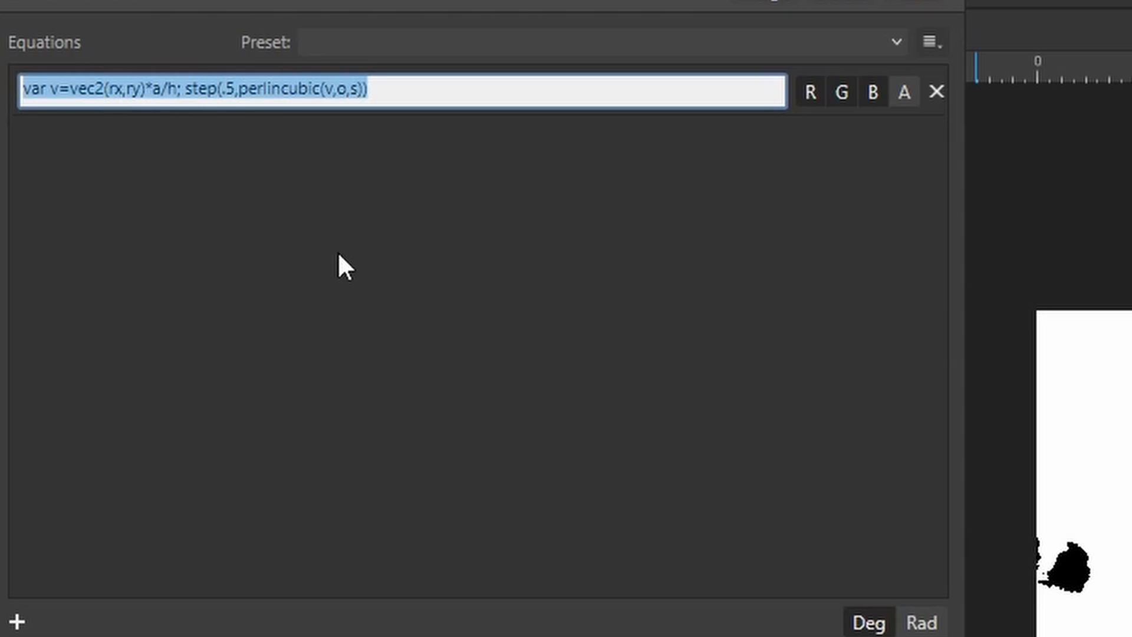
- Add a second equation and paste the copied noise expression into it
left_click(16, 621)
left_click(194, 157)
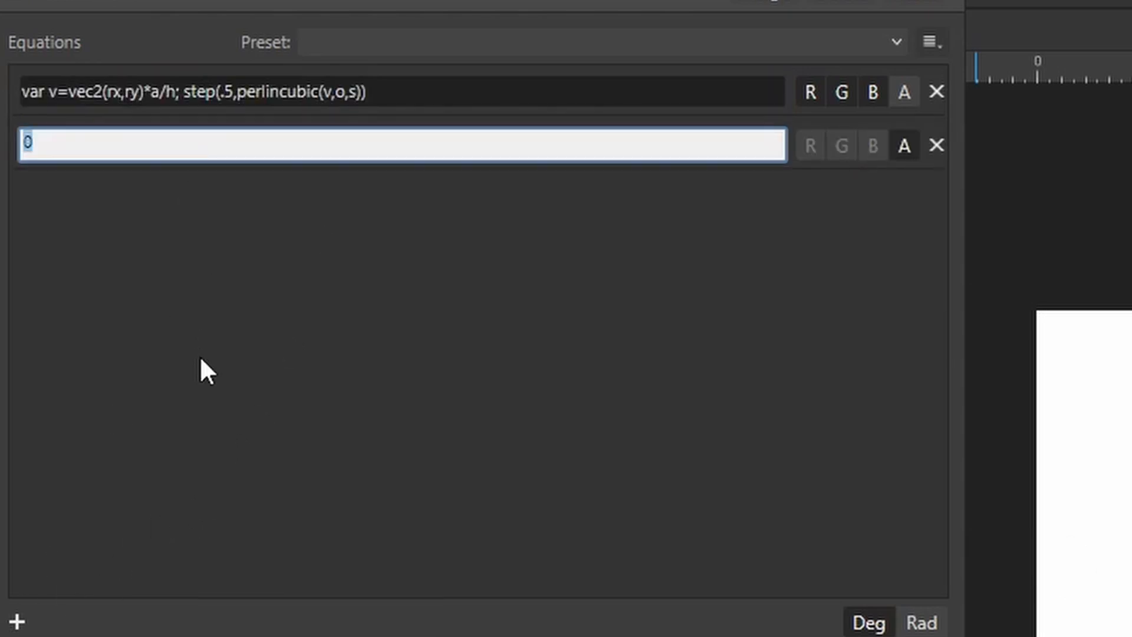
key("ctrl+v")
key("Return")
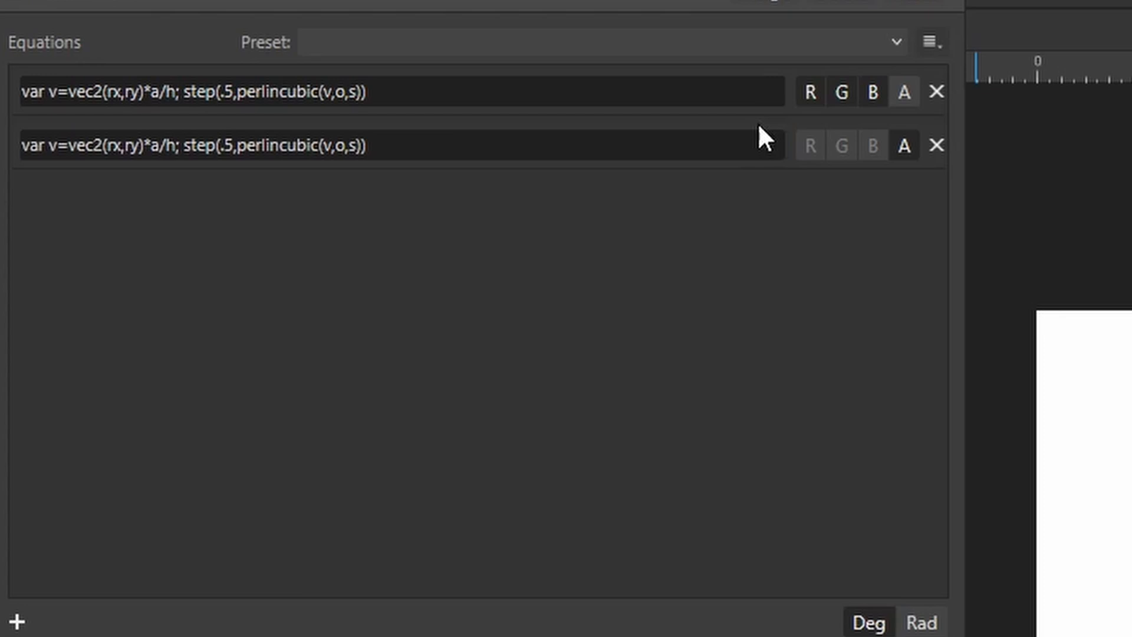
- Disable R, G and B for the first equation; enable R, G and B and disable A for the second
left_click(811, 91)
left_click(841, 92)
left_click(872, 92)
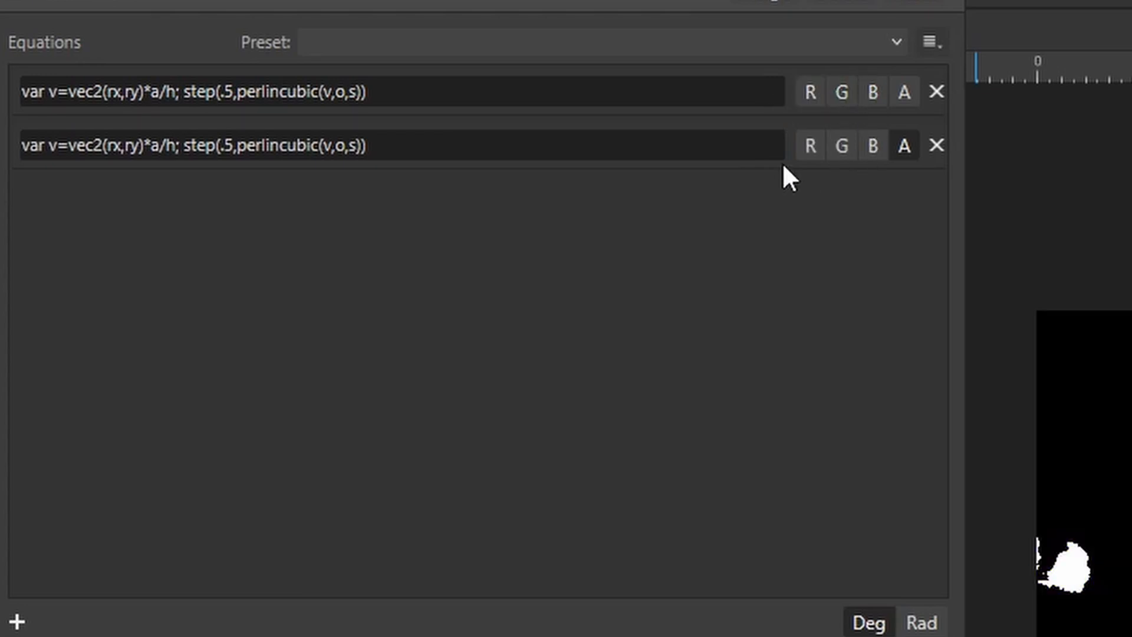
left_click(810, 145)
left_click(841, 146)
left_click(872, 146)
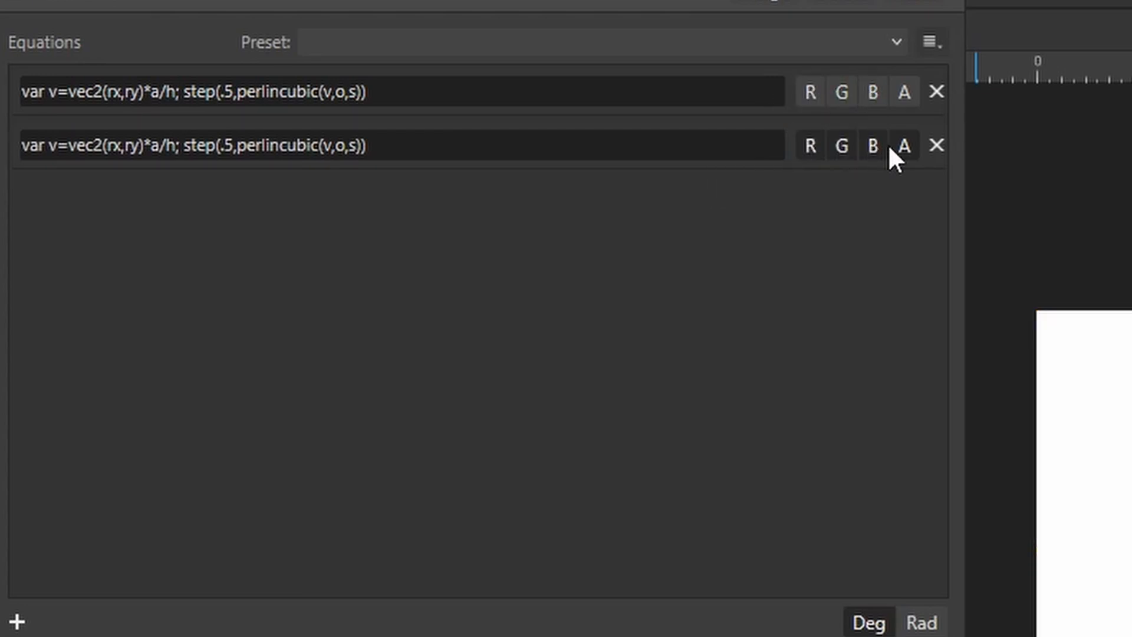
left_click(903, 146)
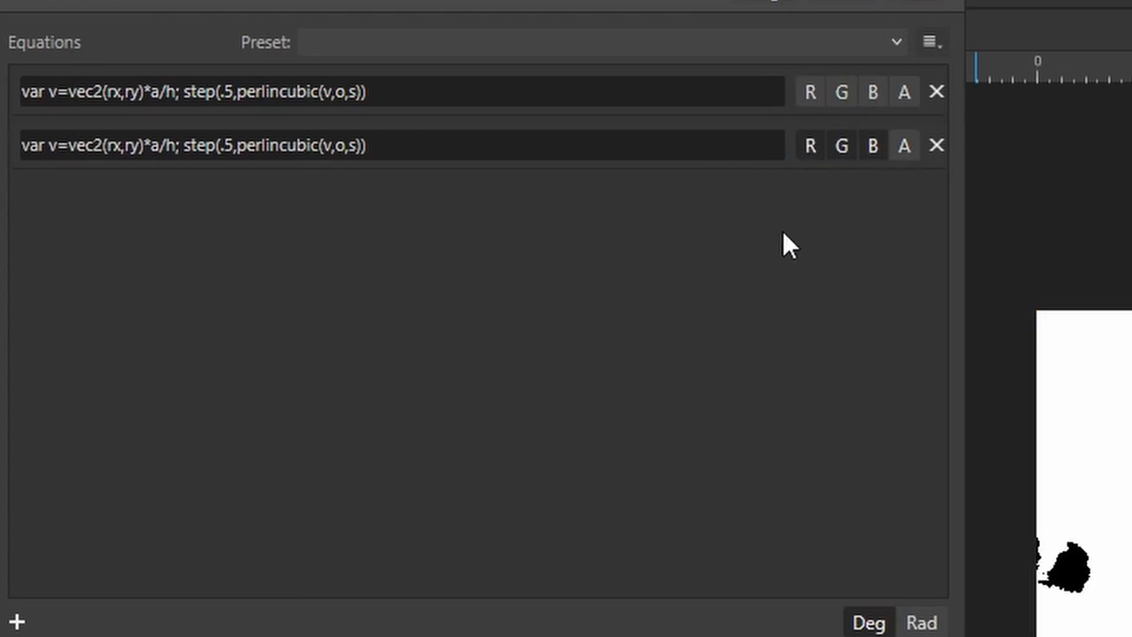
- Replace the noise function in the second equation with .3 so it ends with "step(.5,.3)"
left_click(276, 143)
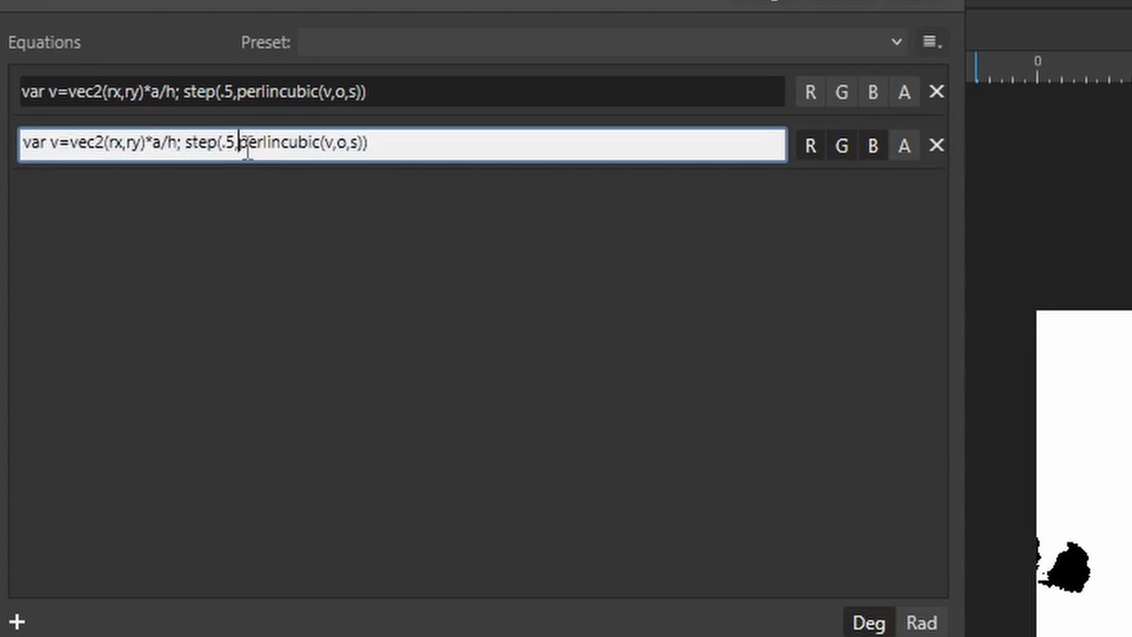
left_click_drag(239, 144, 370, 145)
key("BackSpace")
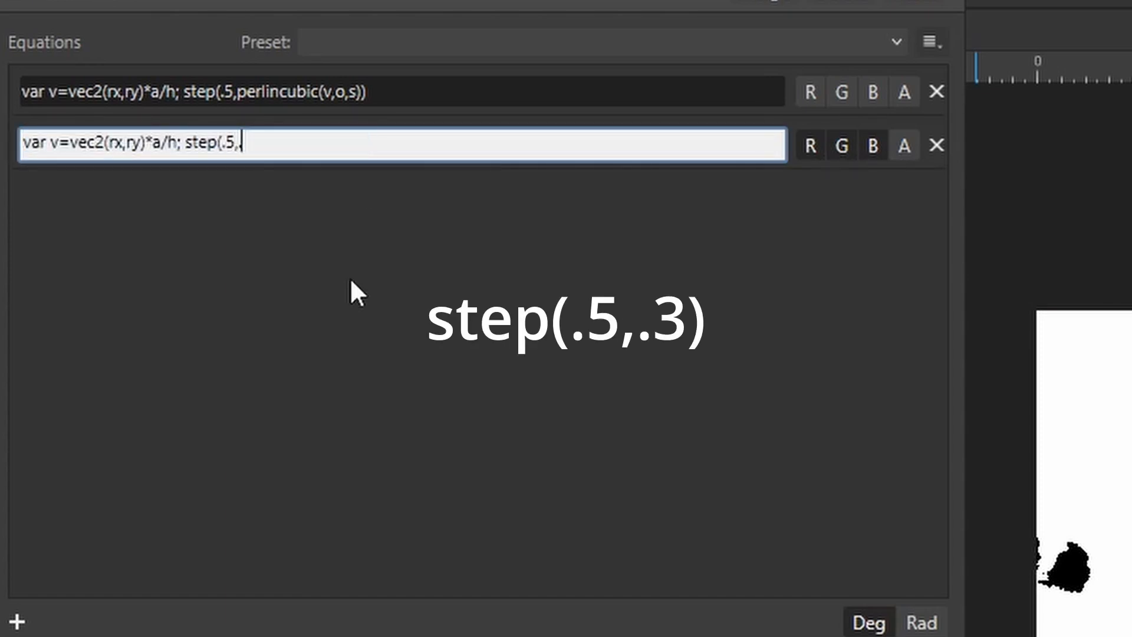
type(".3)")
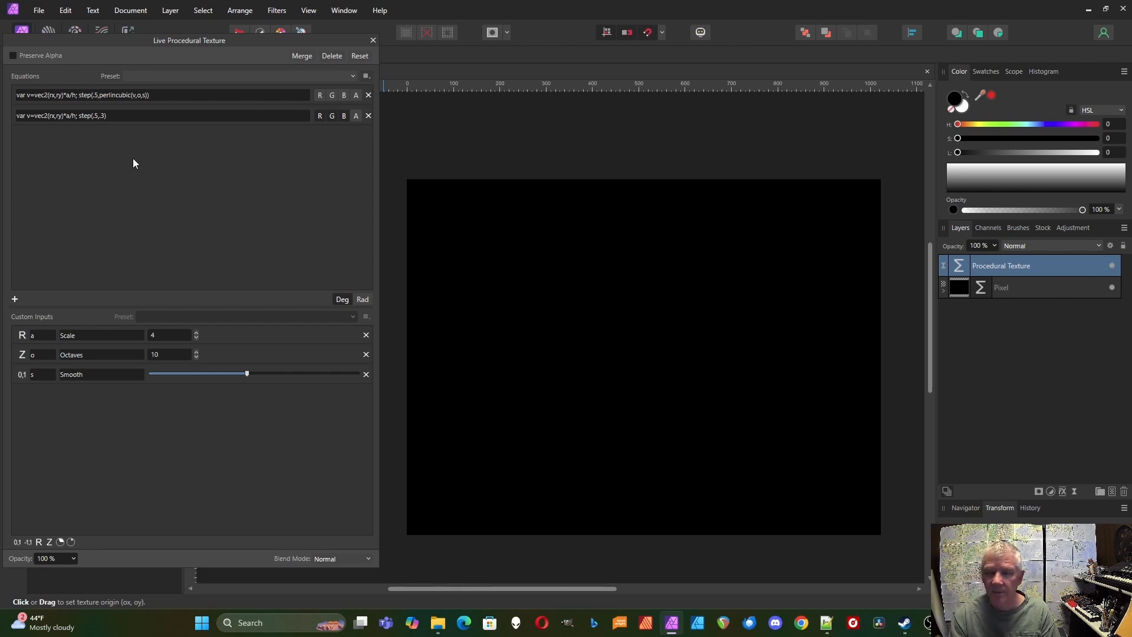
- Change the second equation's test value to .7 so it ends with "step(.5,.7)"
left_click(105, 120)
left_click(105, 120)
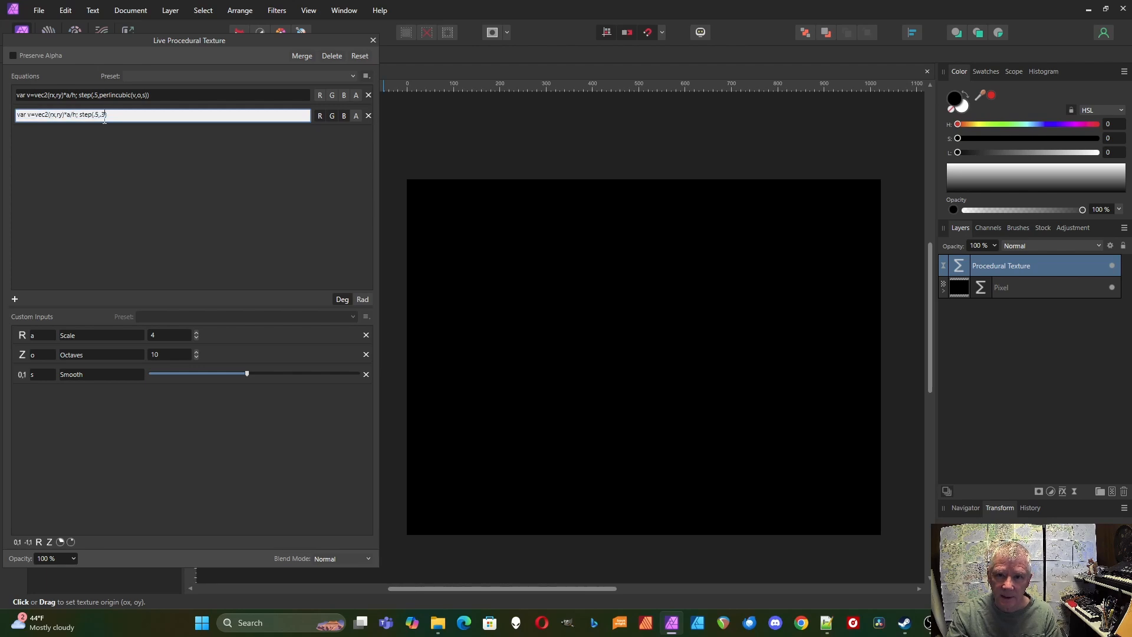
key("BackSpace")
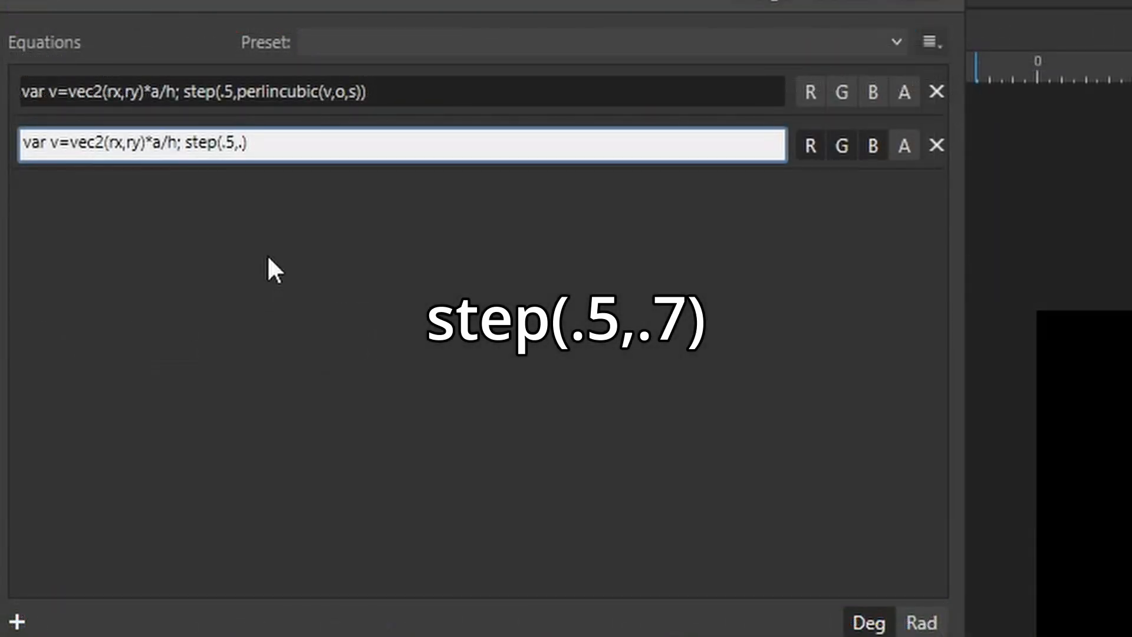
type("7")
key("Return")
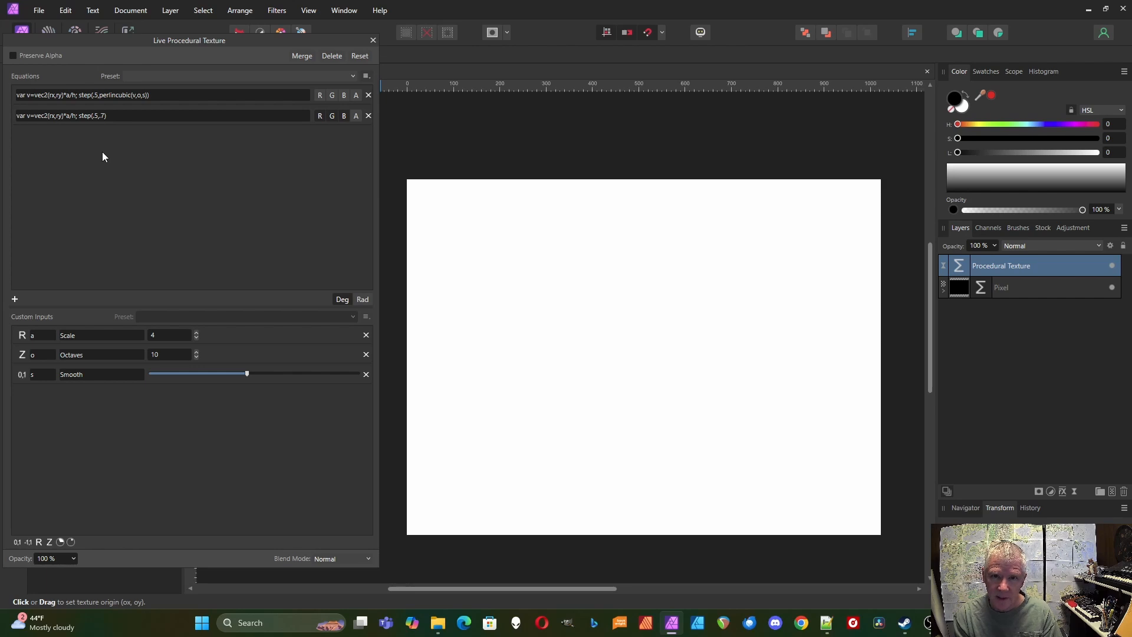
- Delete the second equation and re-enable the R, G and B channels for the remaining noise equation
left_click(369, 116)
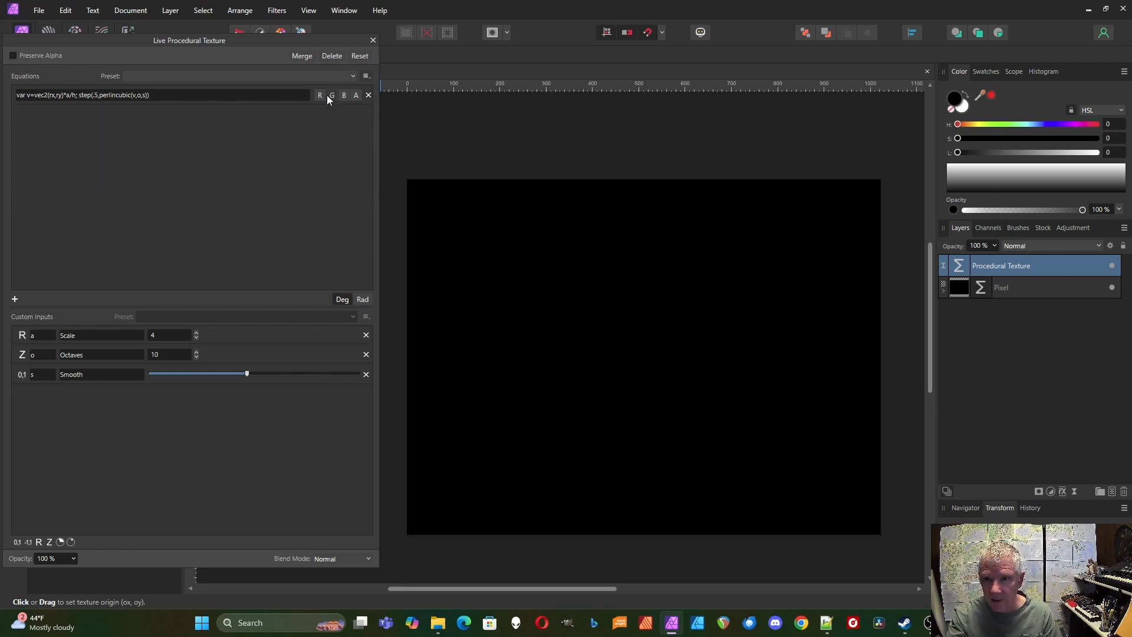
left_click(321, 95)
left_click(332, 96)
left_click(344, 95)
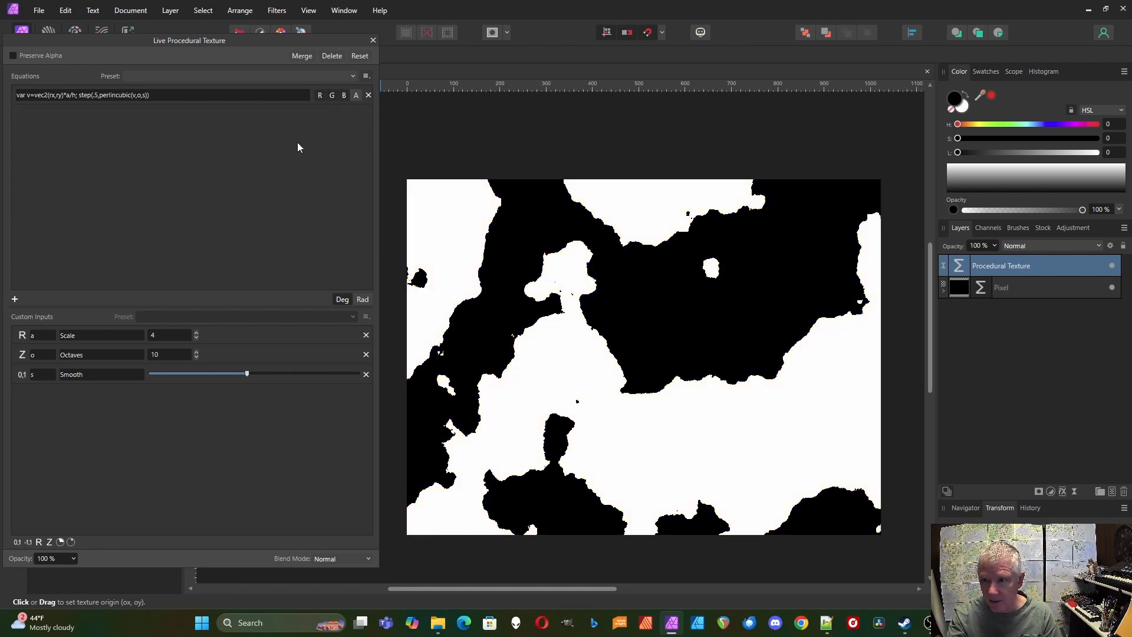
- Replace the fixed .5 threshold with i so the expression reads "step(i,perlincubic(v,o,s))"
left_click(104, 99)
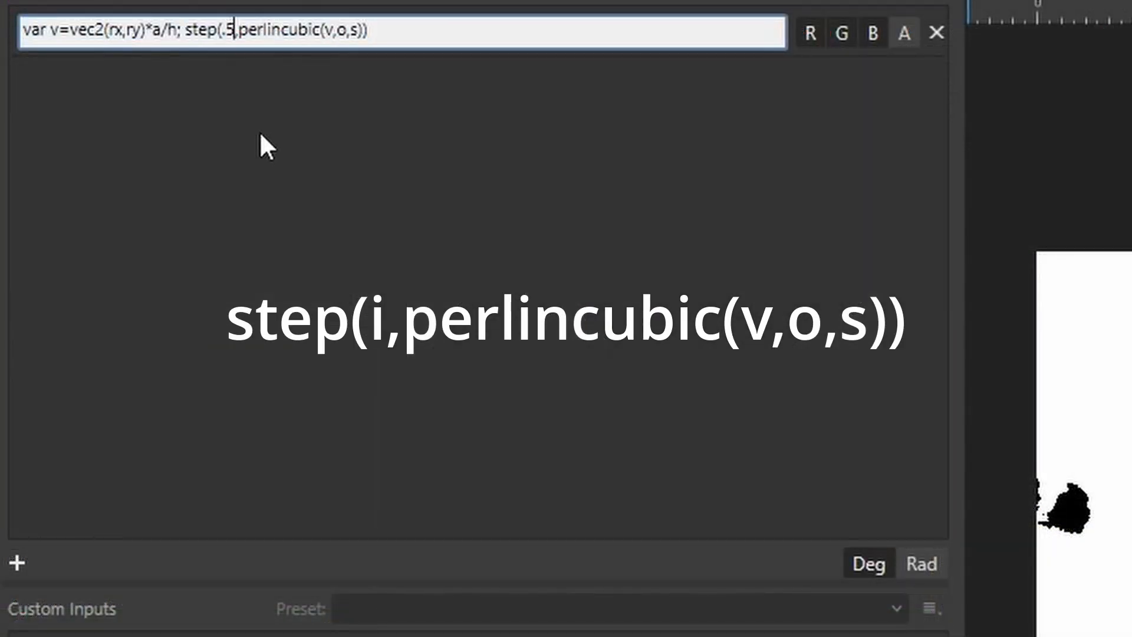
key("BackSpace")
key("BackSpace")
type("i")
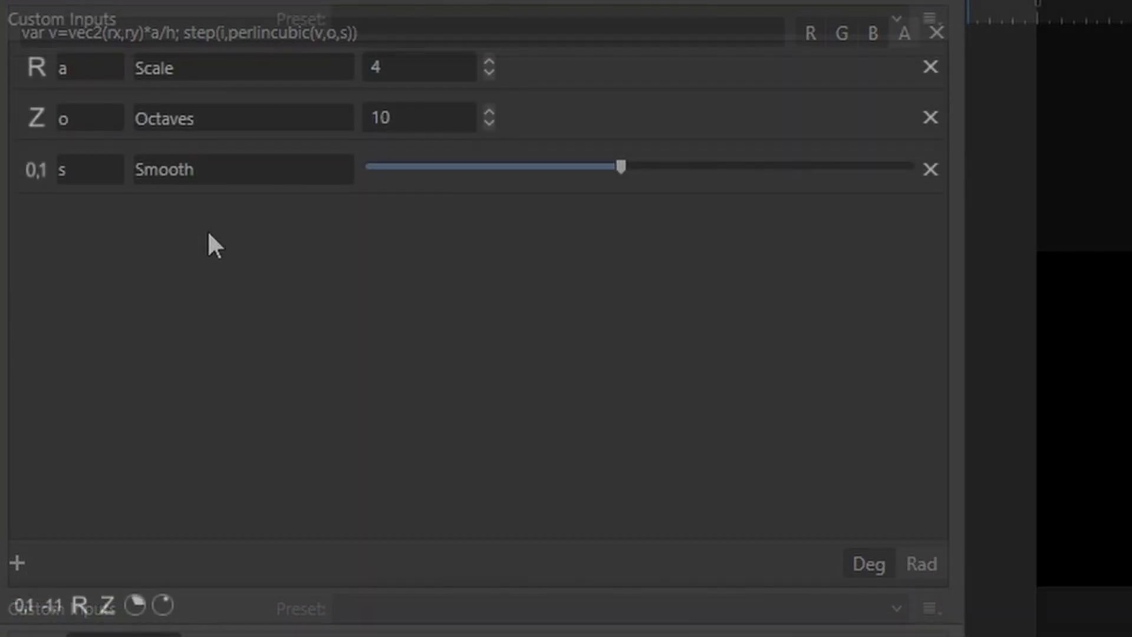
- Add a 0-to-1 custom input named i with the description Edge and set it slightly below halfway
left_click(24, 605)
left_click_drag(60, 222, 101, 243)
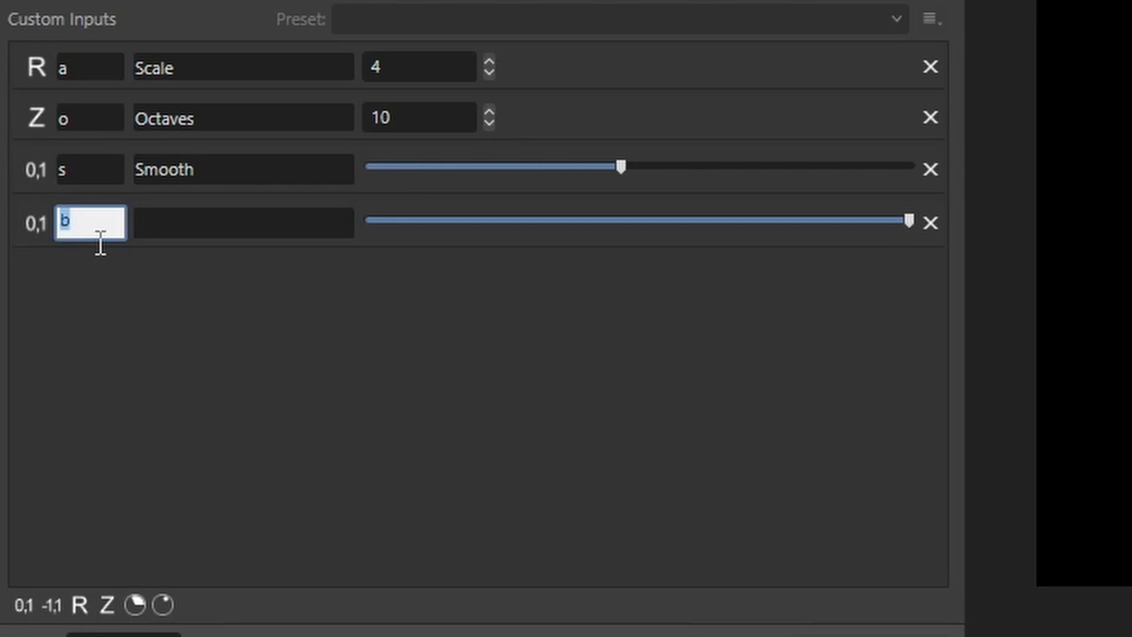
type("i")
left_click(171, 228)
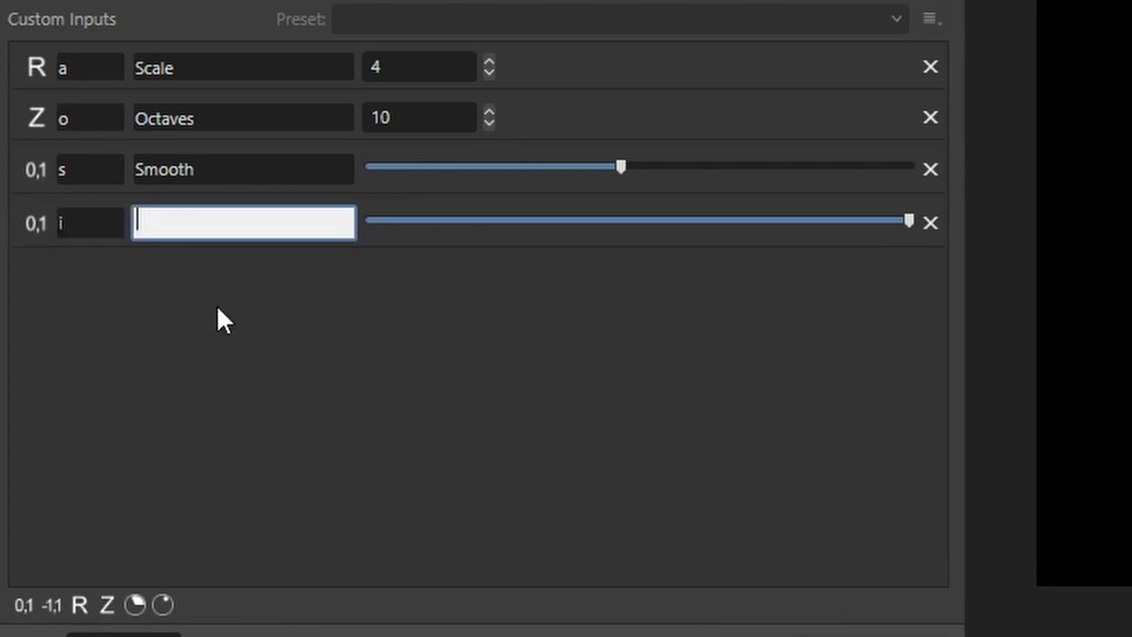
type("Edge")
key("Return")
left_click_drag(357, 399, 247, 398)
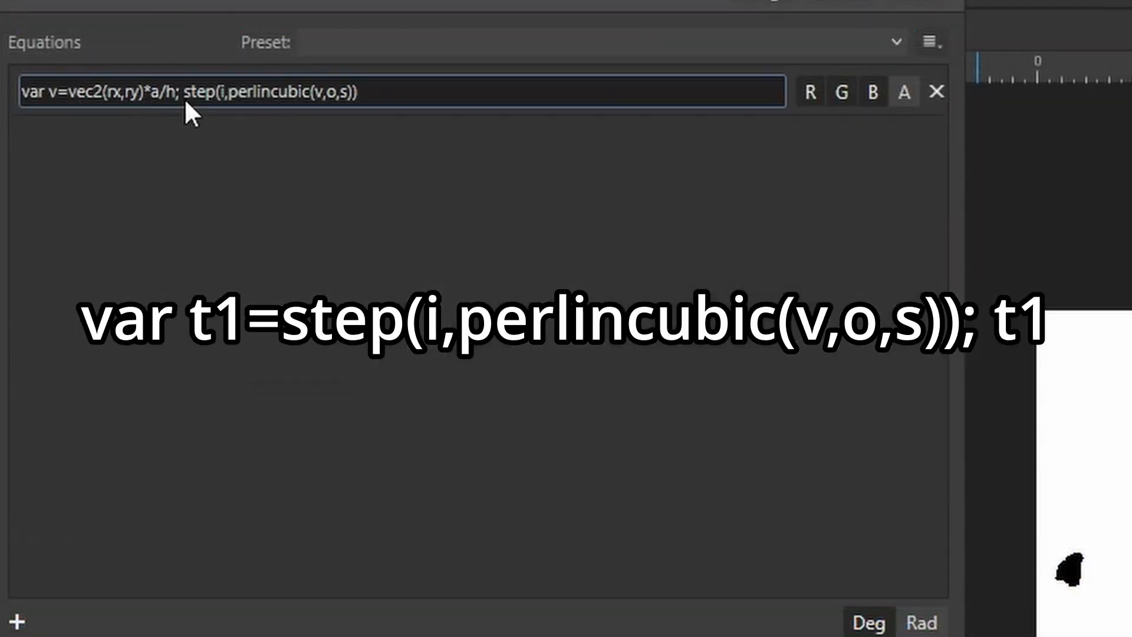
- Store the thresholded noise in a variable and output it, ending the equation with "var t1=step(i,perlincubic(v,o,s)); t1"
left_click(79, 97)
left_click(79, 97)
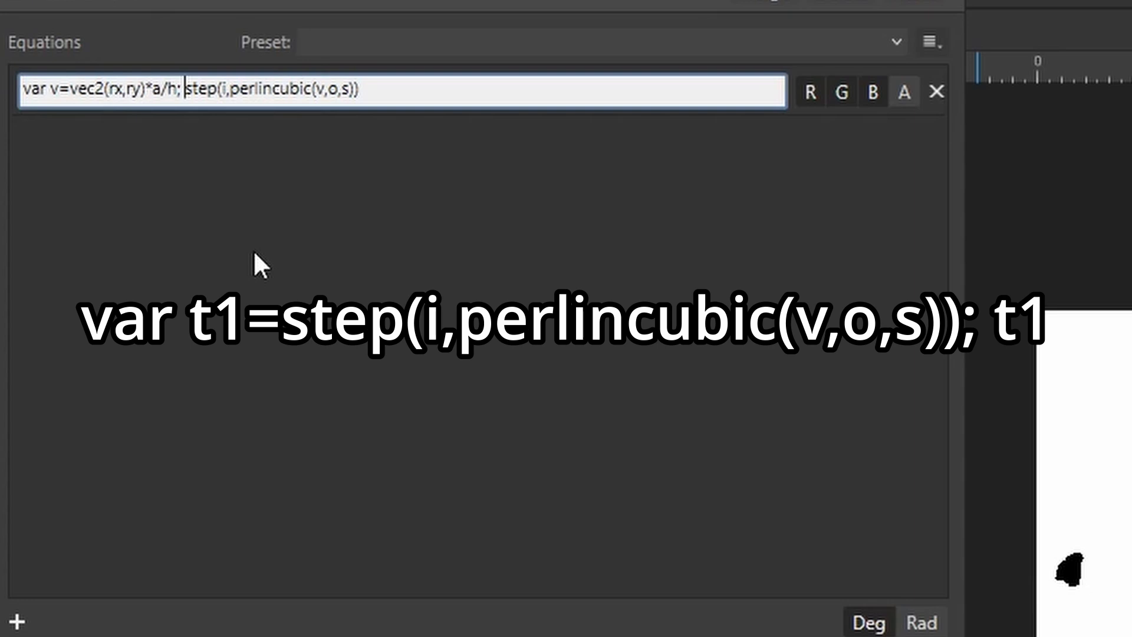
type("var ")
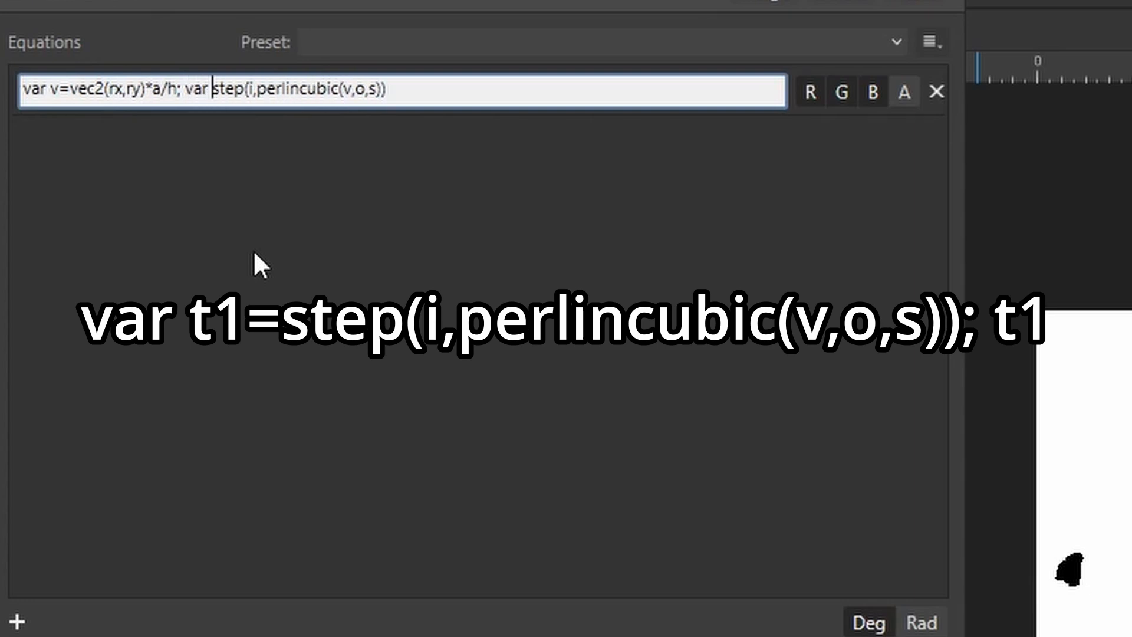
type("t1=")
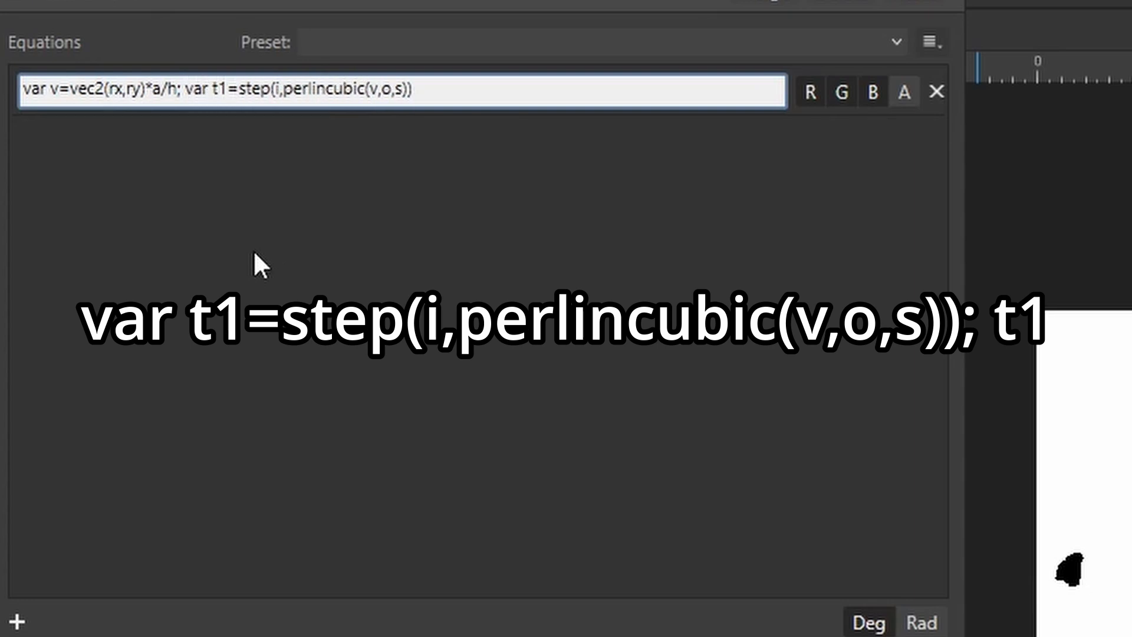
left_click(469, 92)
type("; t1")
key("Return")
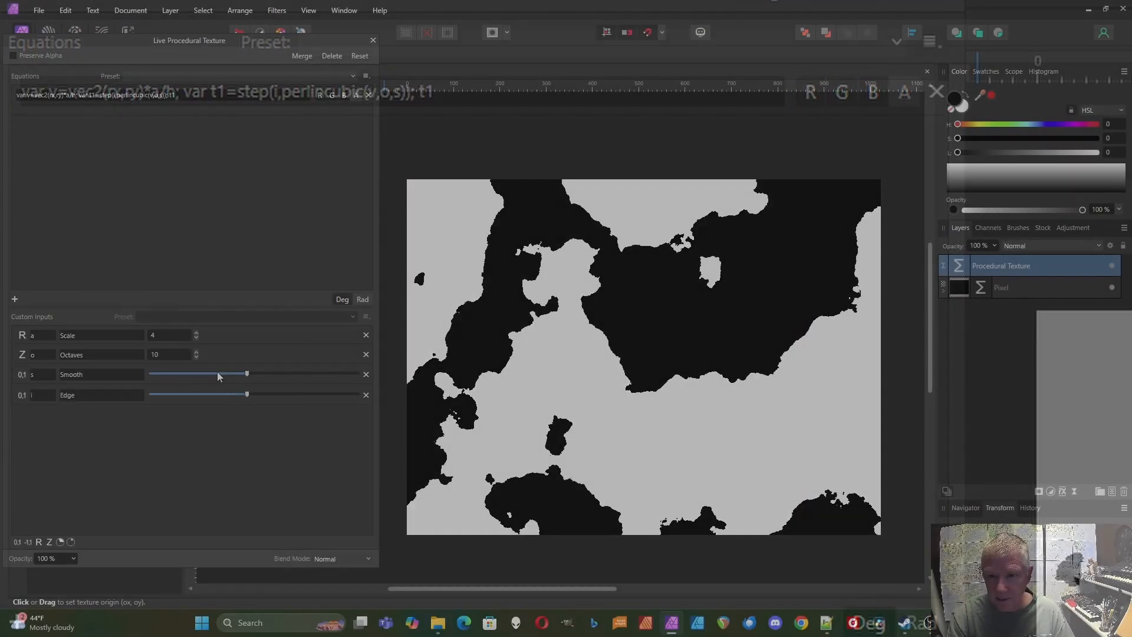
mouse_move(246, 395)
left_mouse_down()
mouse_move(260, 395)
mouse_move(228, 395)
mouse_move(242, 398)
left_mouse_up()
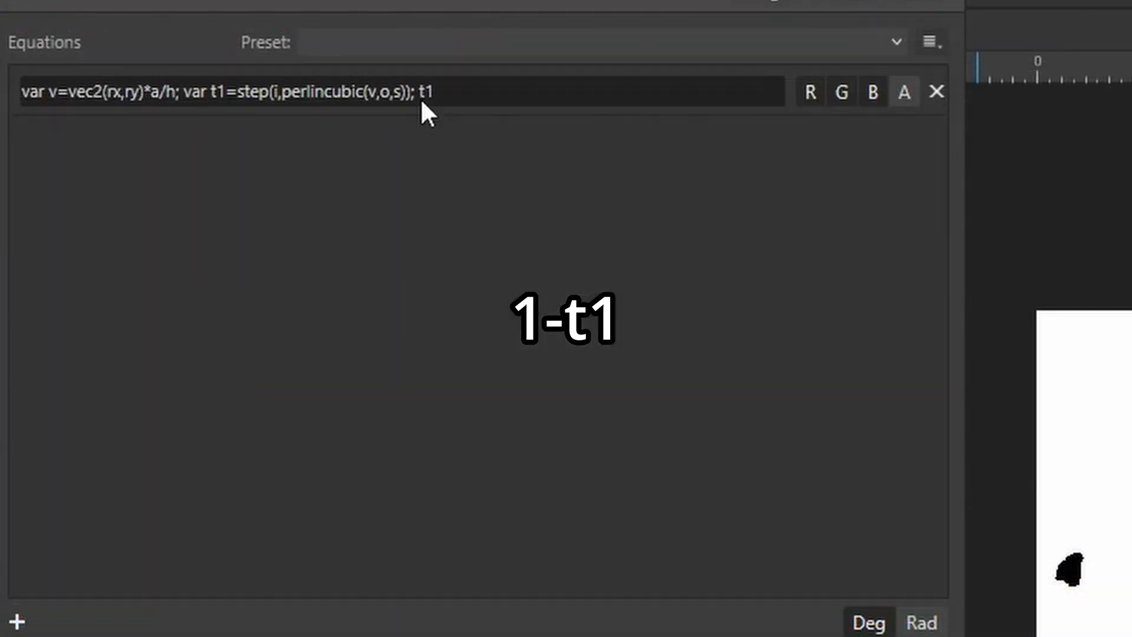
- Invert the texture by changing the equation's final output to 1-t1
left_click(171, 99)
left_click(422, 103)
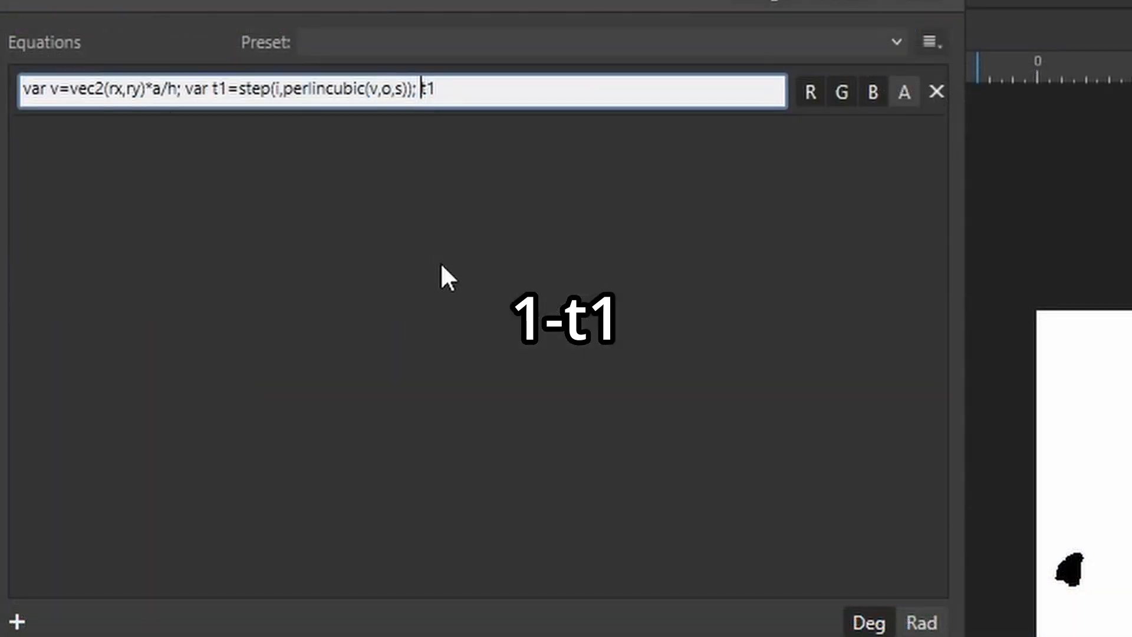
type("1-")
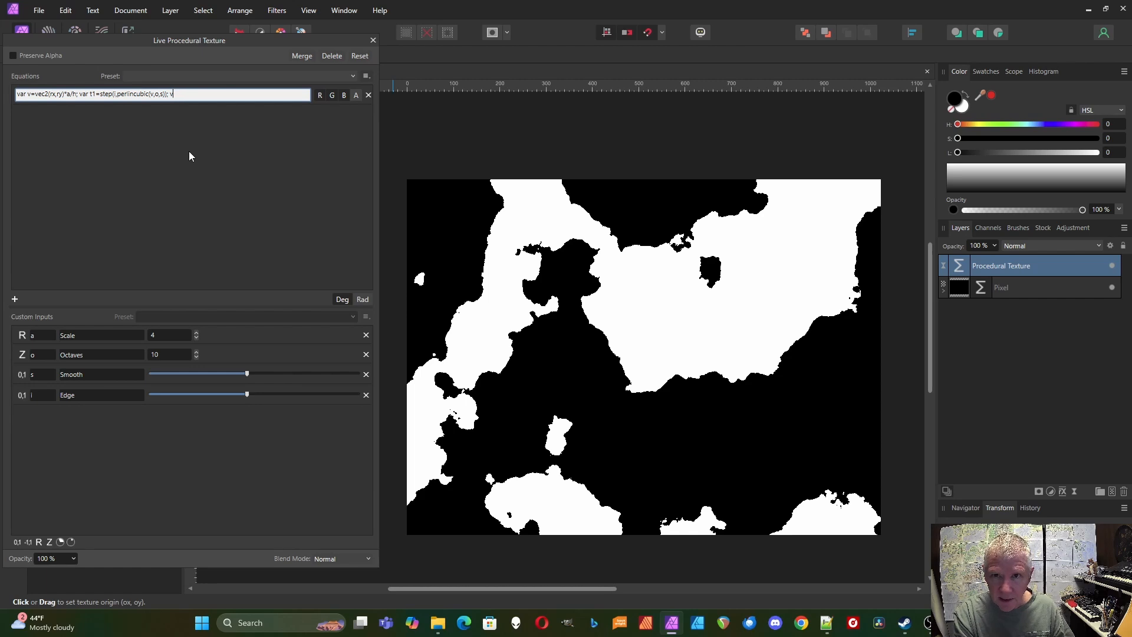
- Replace the equation's final output with a cell noise variable, "var t2=cellnoisedist(v.x,v.y,b)"
key("BackSpace")
key("BackSpace")
key("BackSpace")
key("BackSpace")
key("BackSpace")
key("BackSpace")
key("BackSpace")
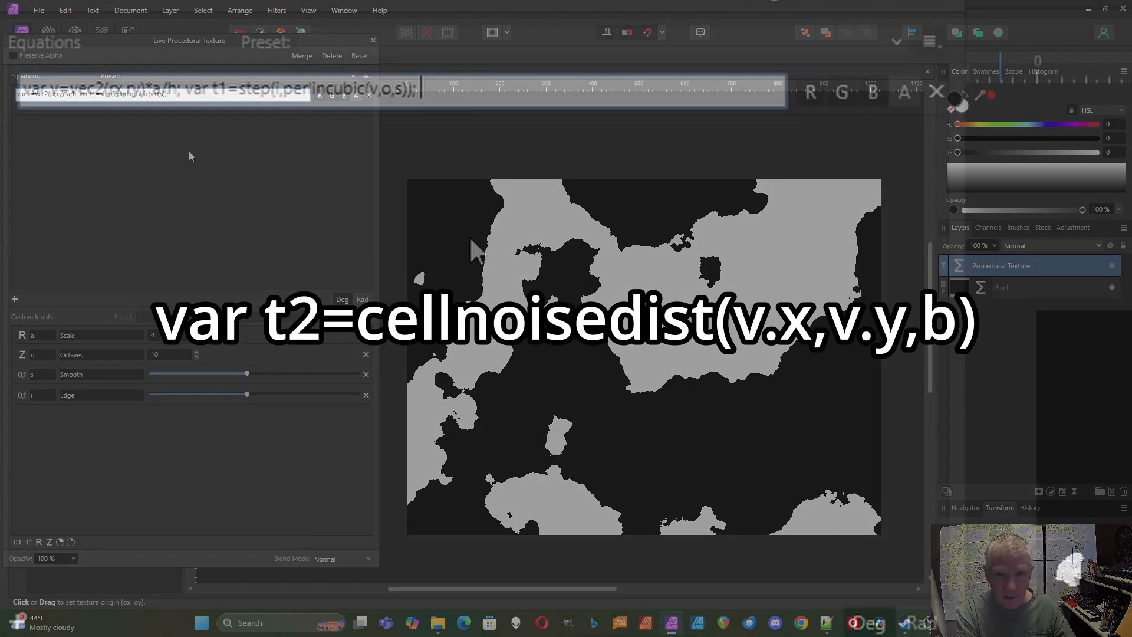
type("va")
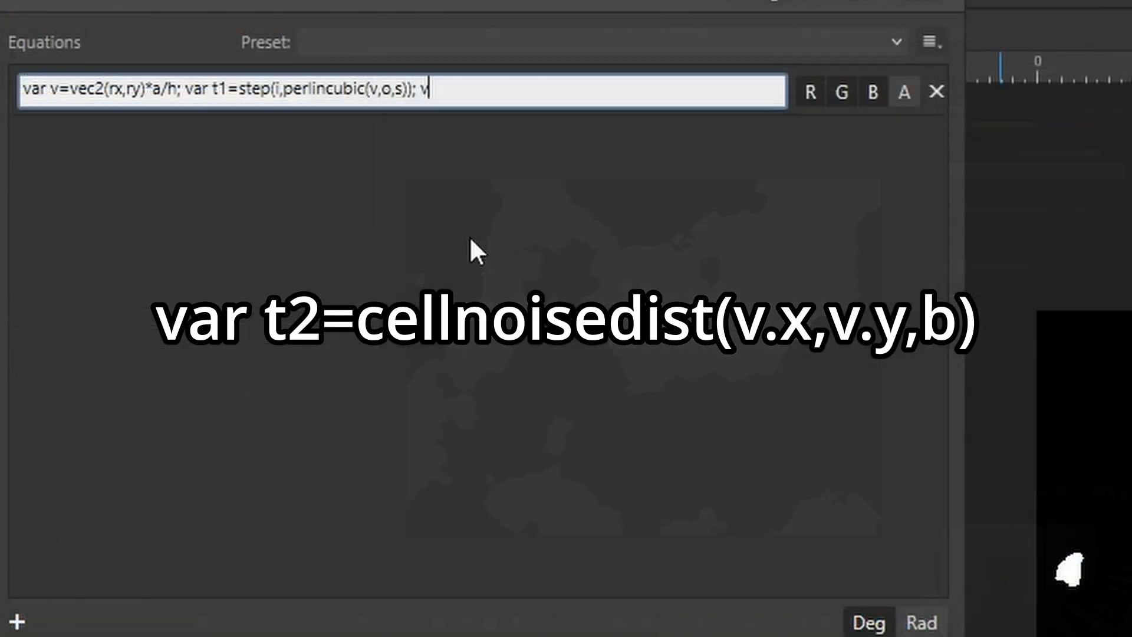
type("r t2=cellnoi")
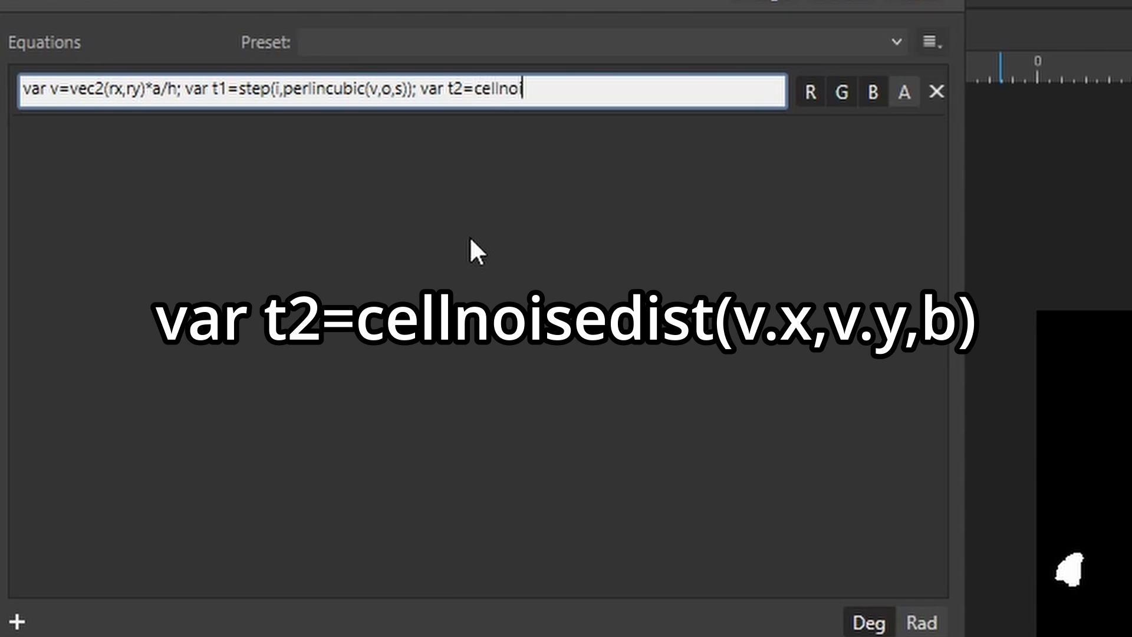
type("sedist(")
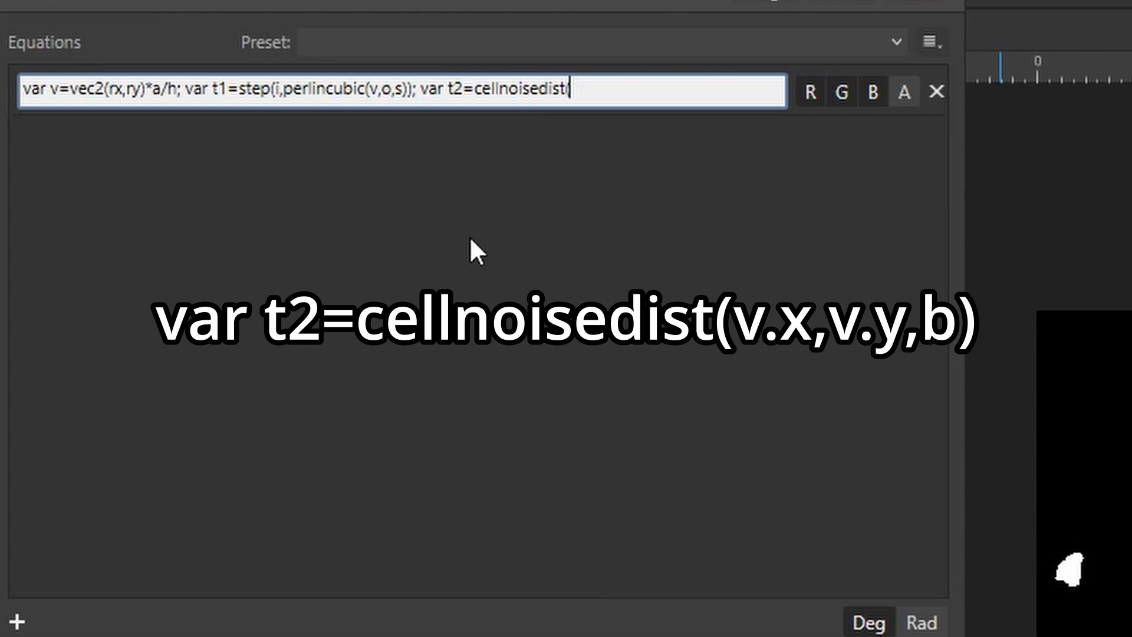
type("v.x,v.y")
type(",b")
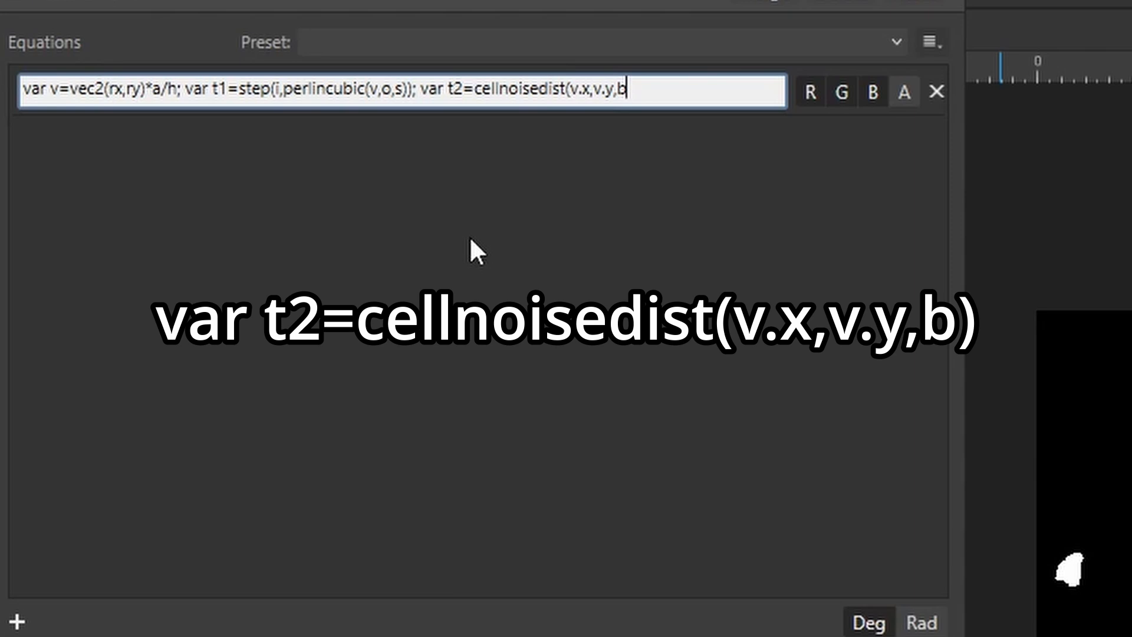
type(")")
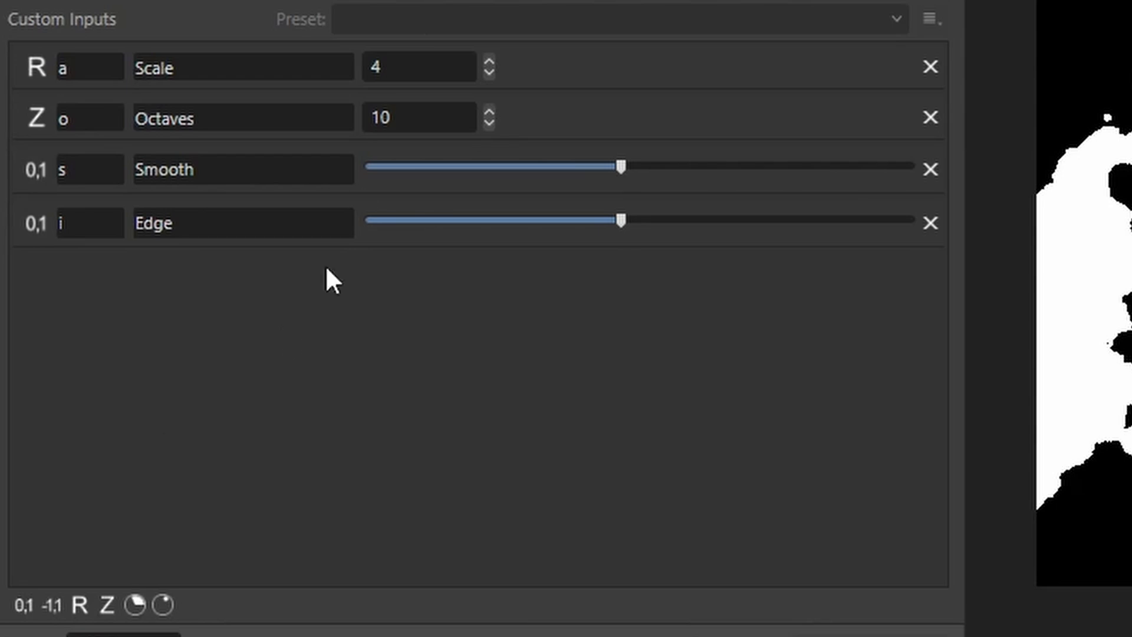
- Add a real-number custom input named b and raise its value by one increment
left_click(79, 604)
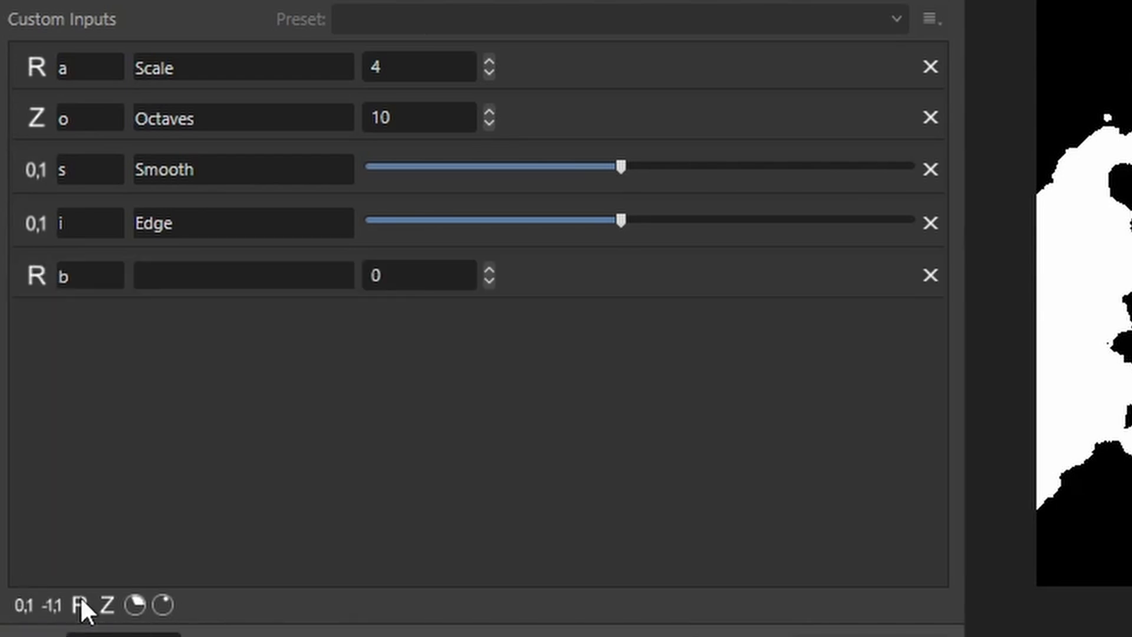
left_click(489, 270)
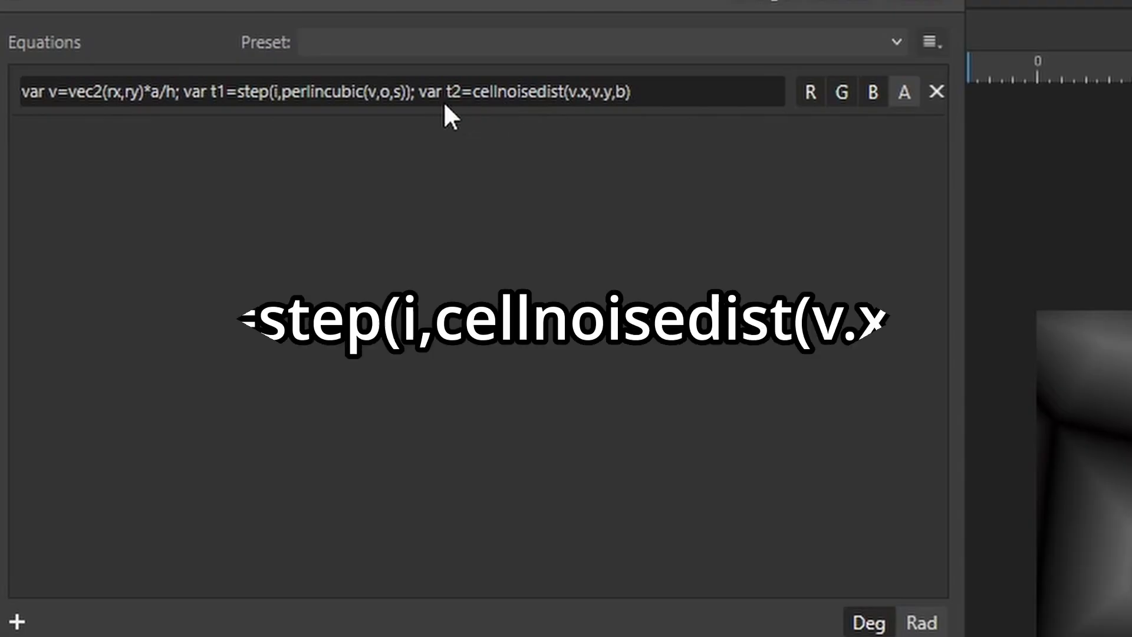
- Threshold the cell noise by rewriting t2 as "step(i,cellnoisedist(v.x,v.y,b))" and lower the Edge input to about 0.15
left_click(472, 99)
left_click(472, 94)
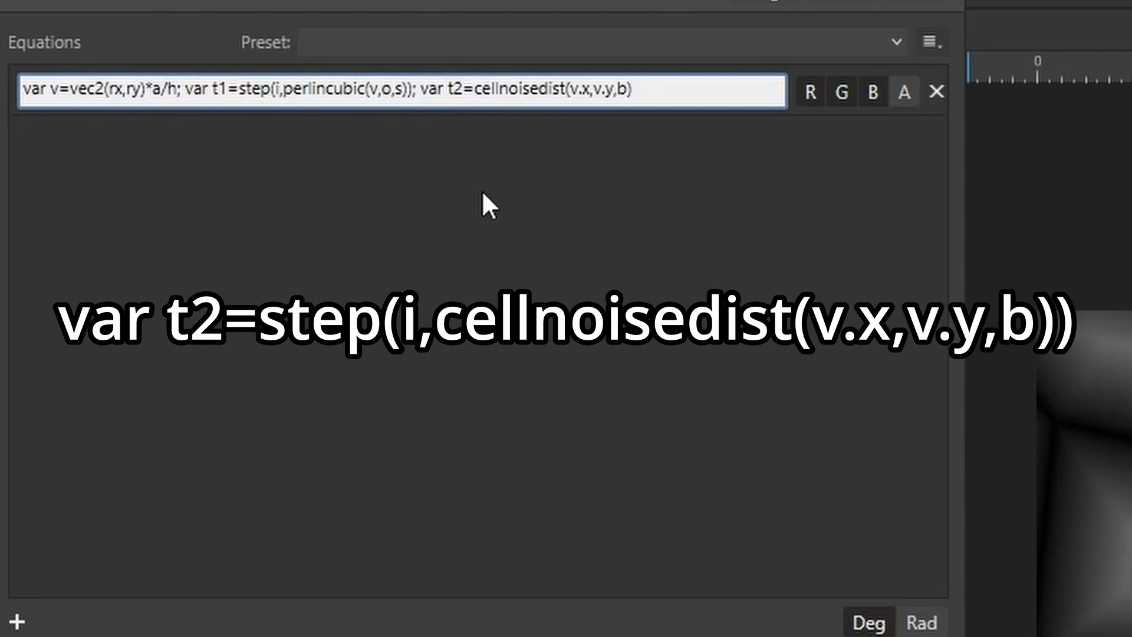
type("st")
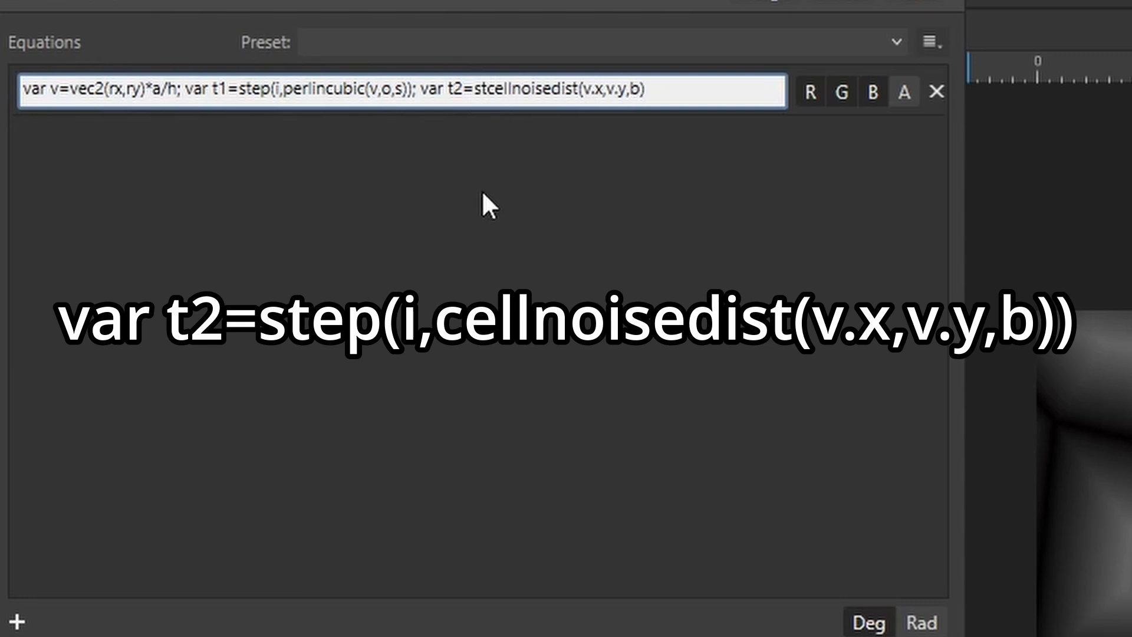
type("ep(")
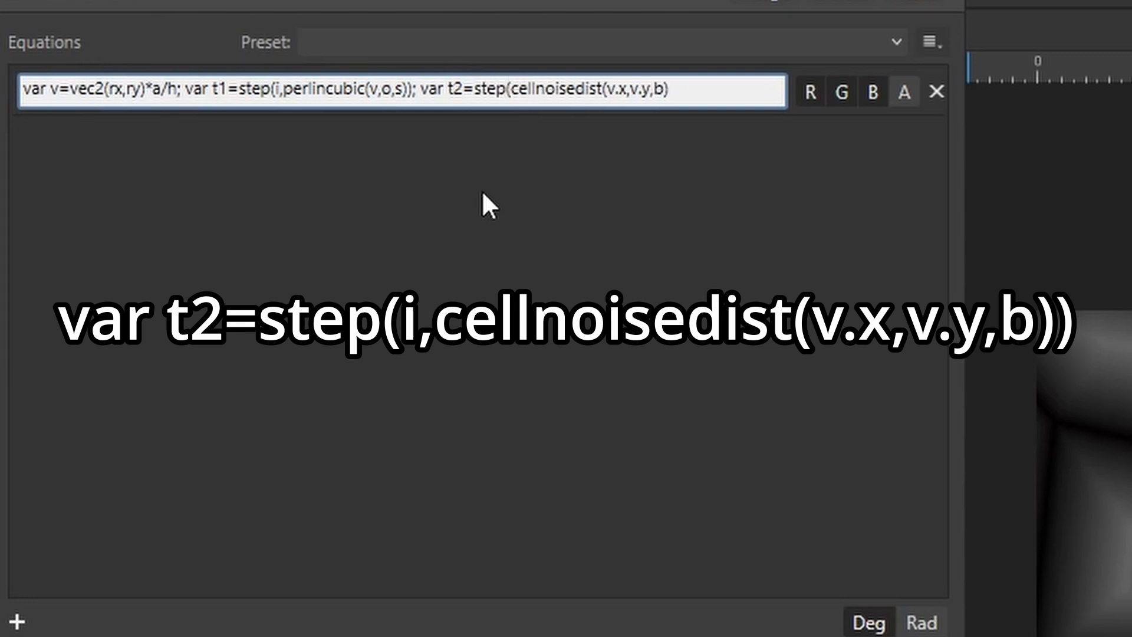
type("i")
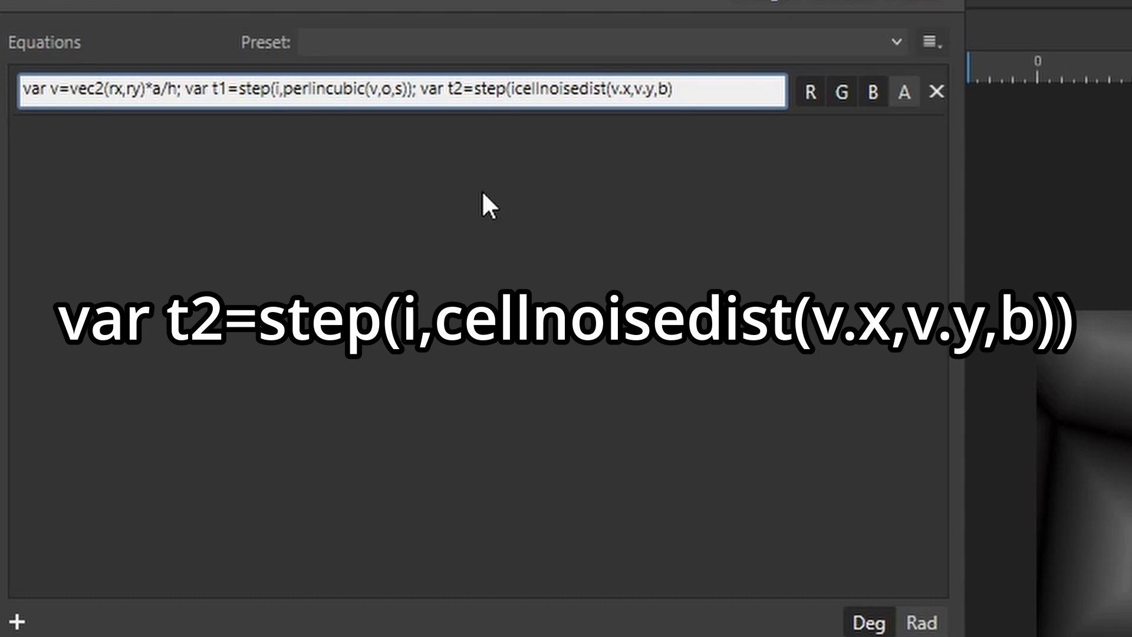
type(",")
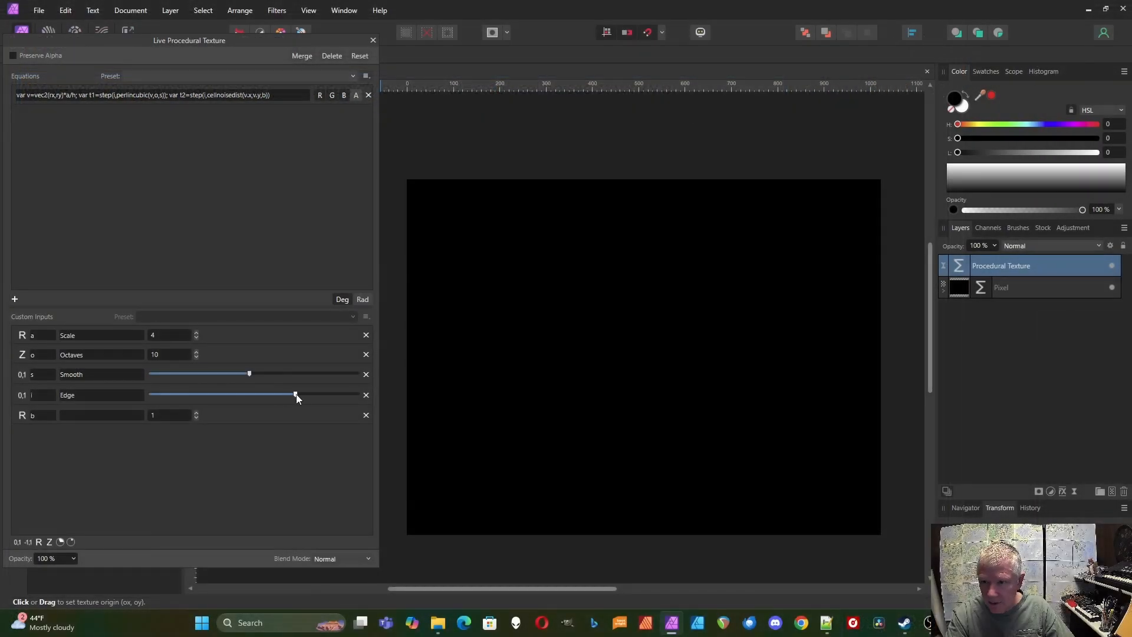
left_click_drag(296, 396, 181, 395)
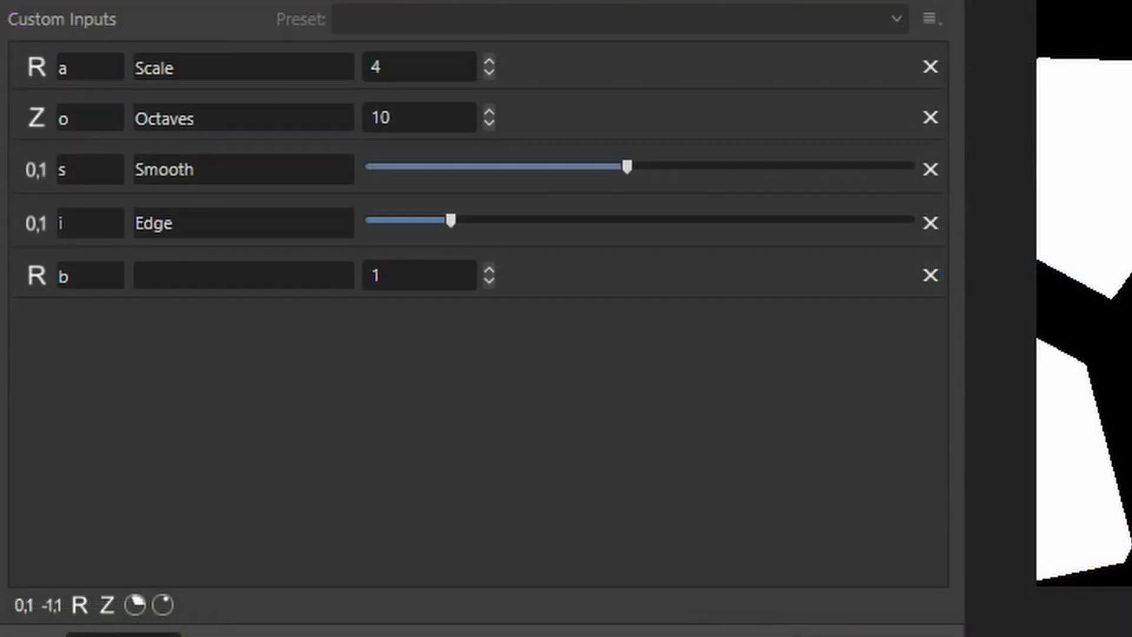
- Replace the Edge custom input with two 0-to-1 range inputs named i1 and i2
left_click(930, 223)
left_click(17, 606)
left_click(18, 607)
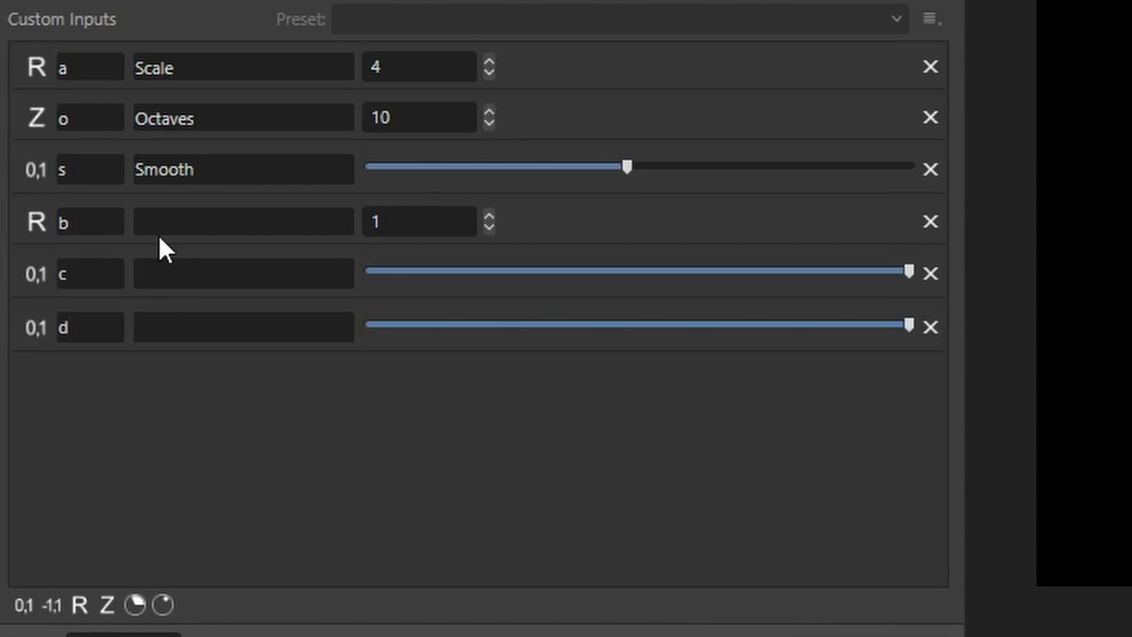
double_click(104, 272)
key("BackSpace")
type("i1")
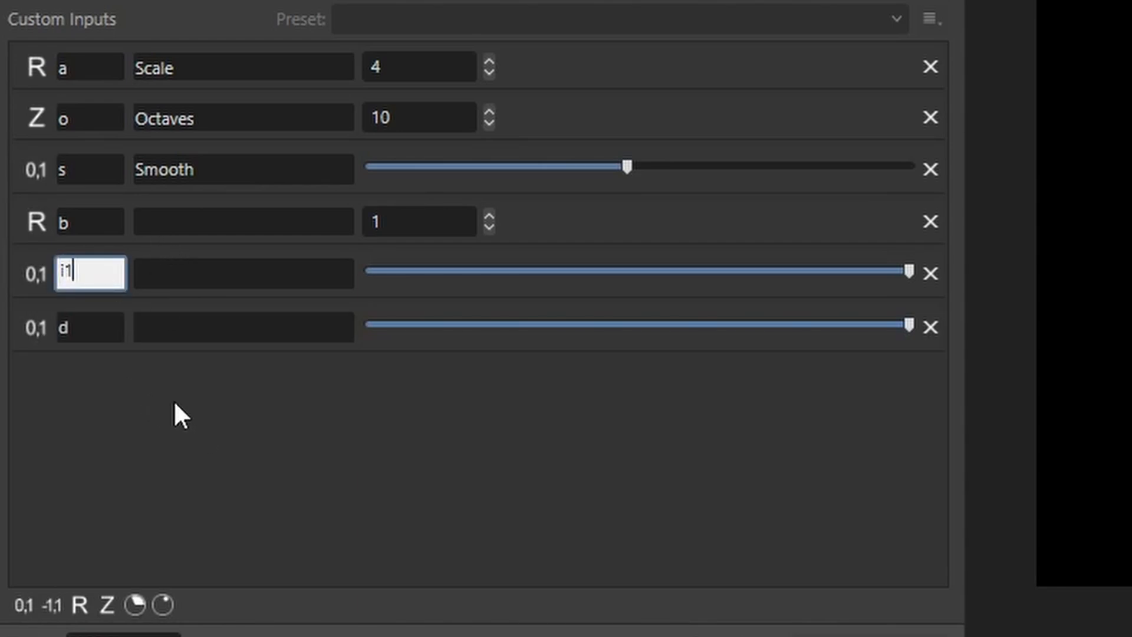
double_click(86, 320)
key("BackSpace")
type("i2")
key("Return")
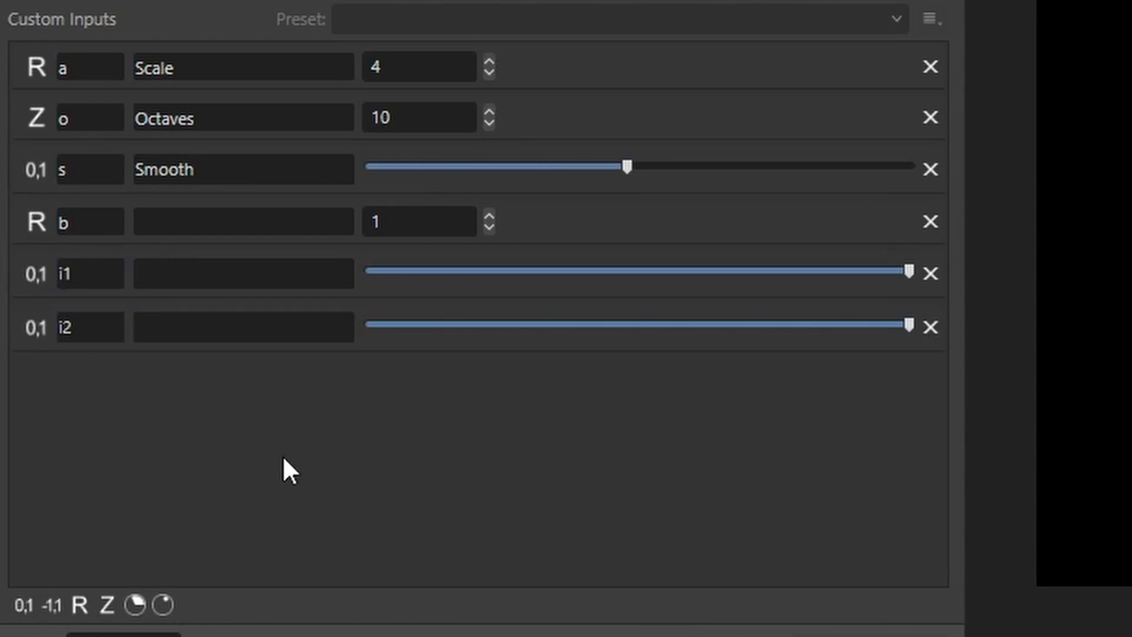
- Describe custom input i1 as "Edge 1", i2 as "Edge 2" and b as "Dist"
double_click(192, 282)
type("E")
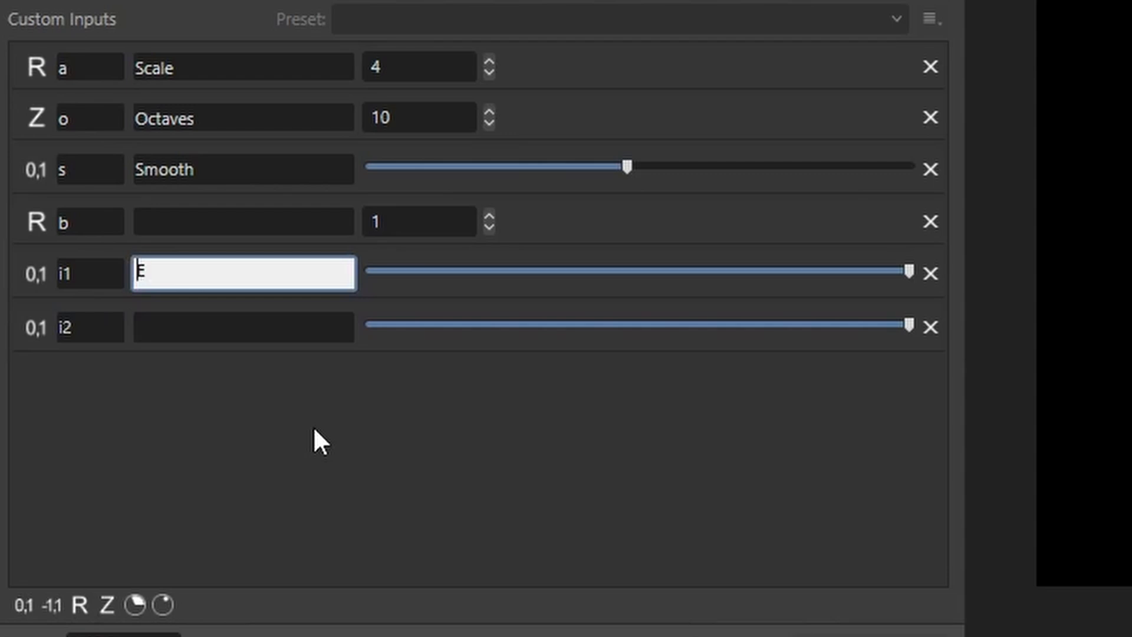
type("dge 1")
double_click(238, 327)
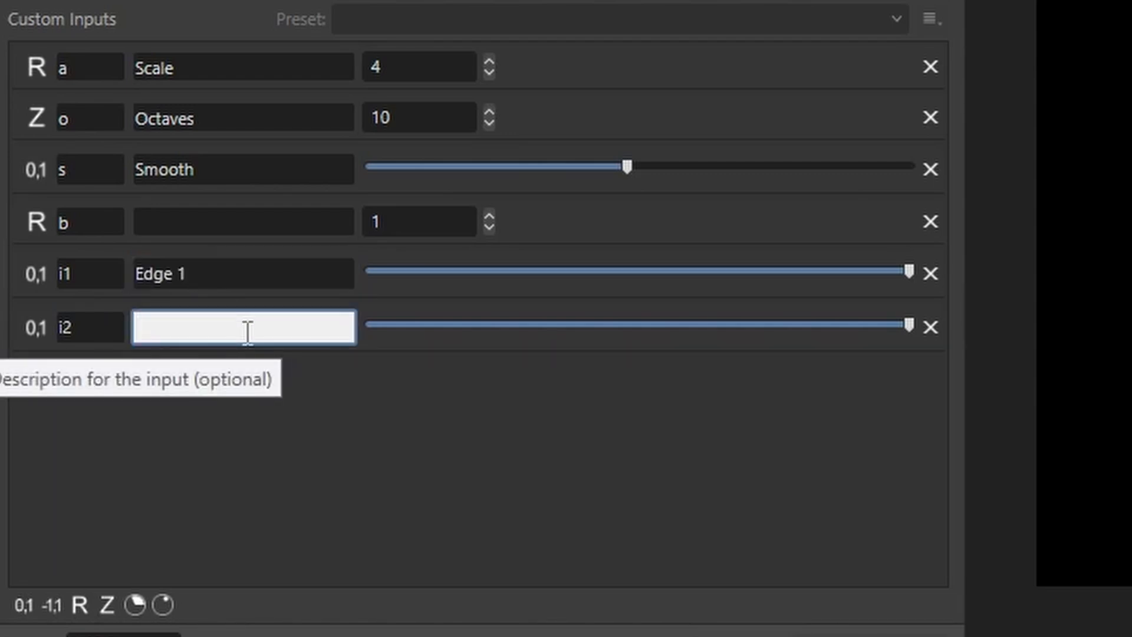
type("Edge 2")
left_click(279, 221)
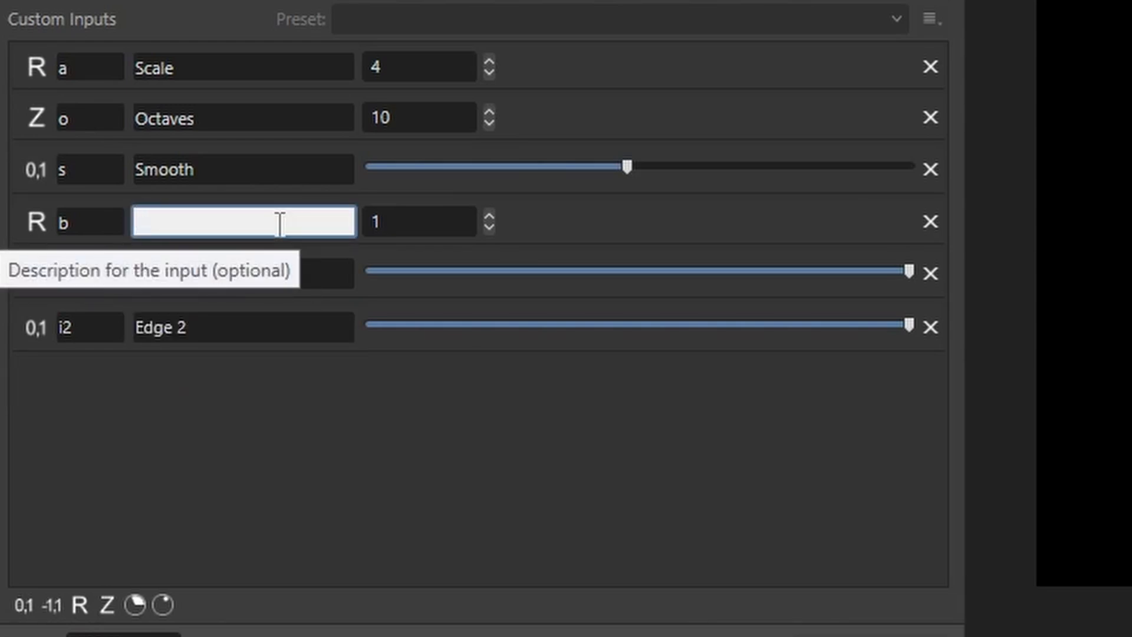
type("Dist")
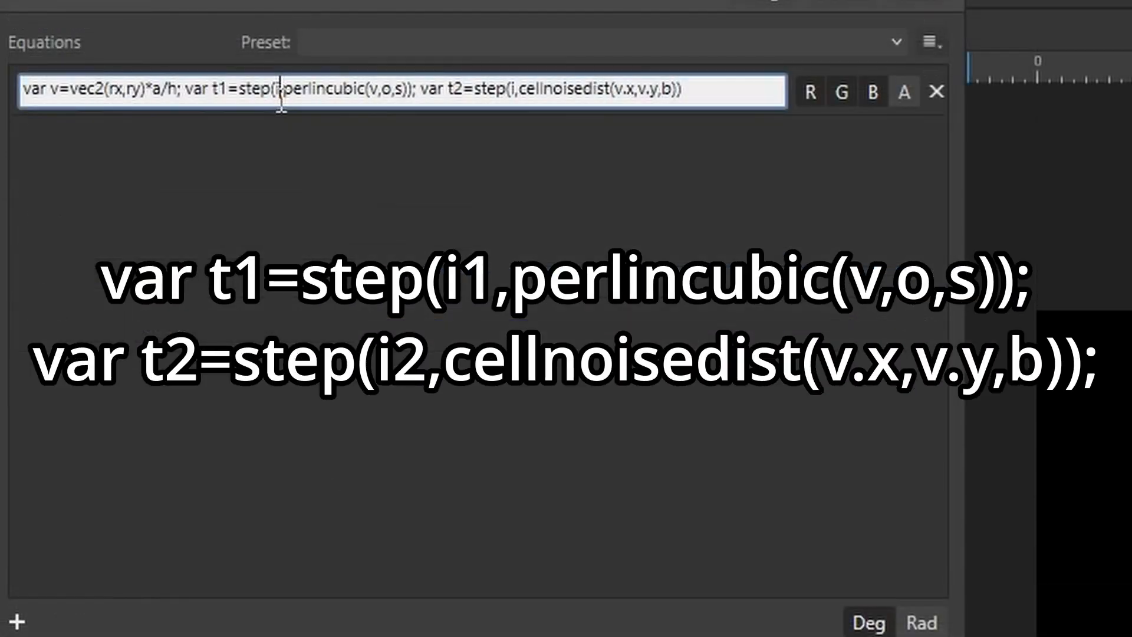
- Use i1 as the threshold in t1 and i2 in t2, and lower Edge 2 to about a tenth of its range
type("1")
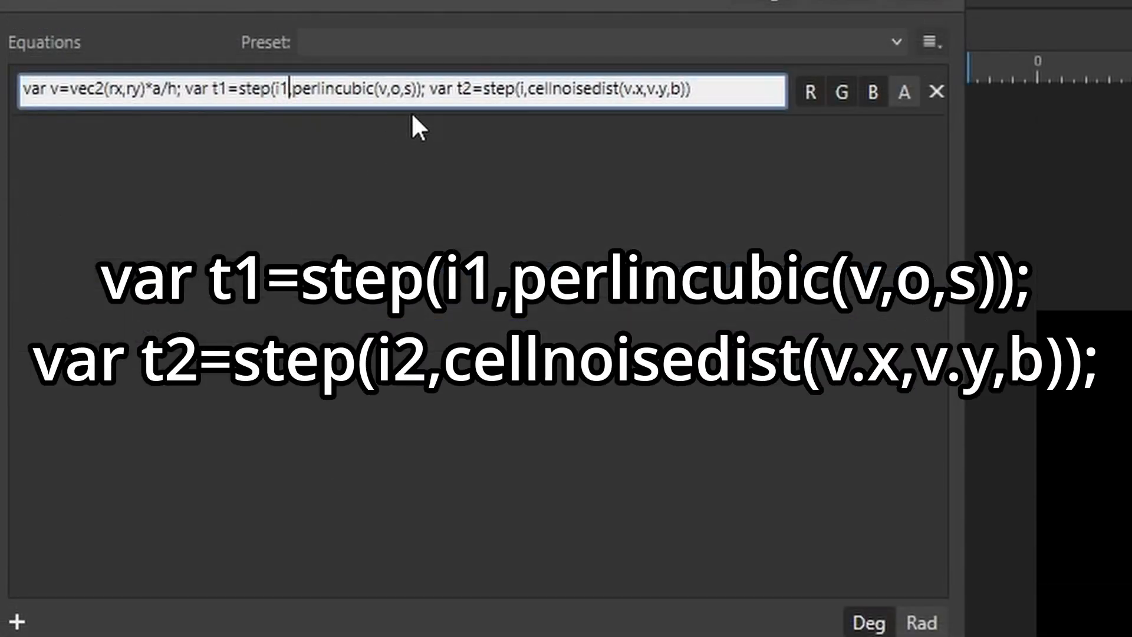
left_click(525, 89)
type("2")
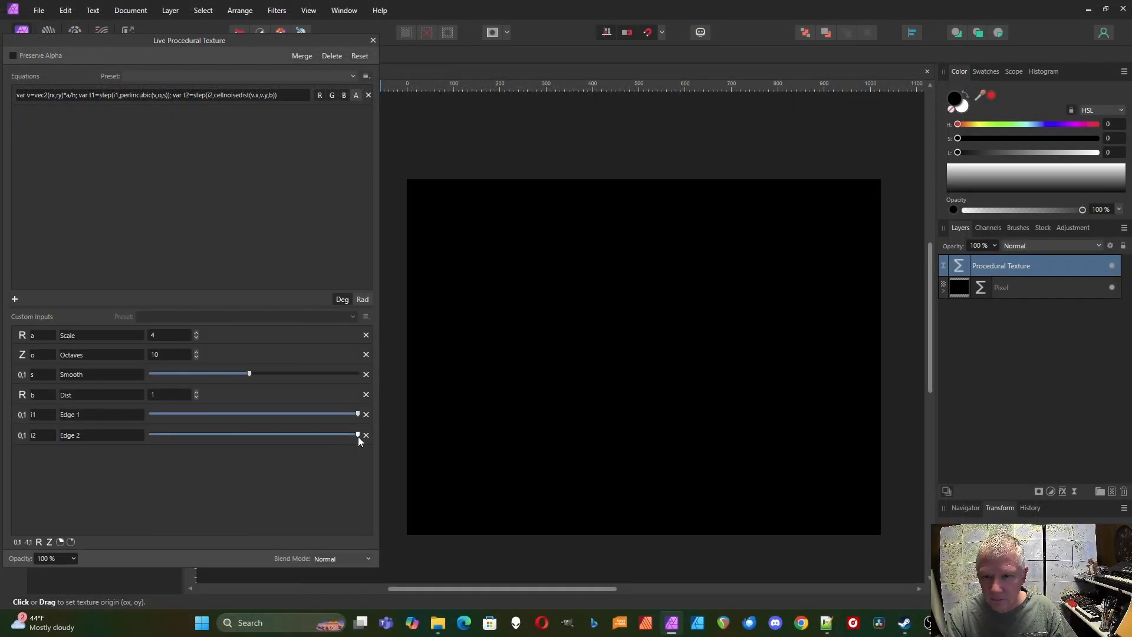
left_click_drag(357, 435, 170, 434)
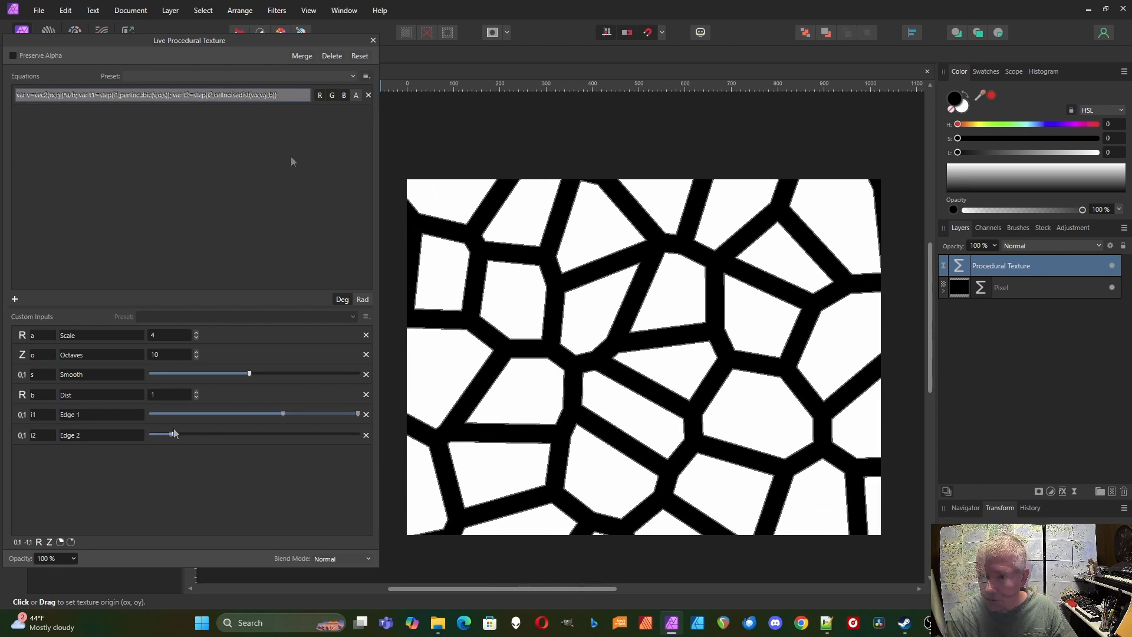
- End the equation with a semicolon and output the product "t1*t2"
type(";")
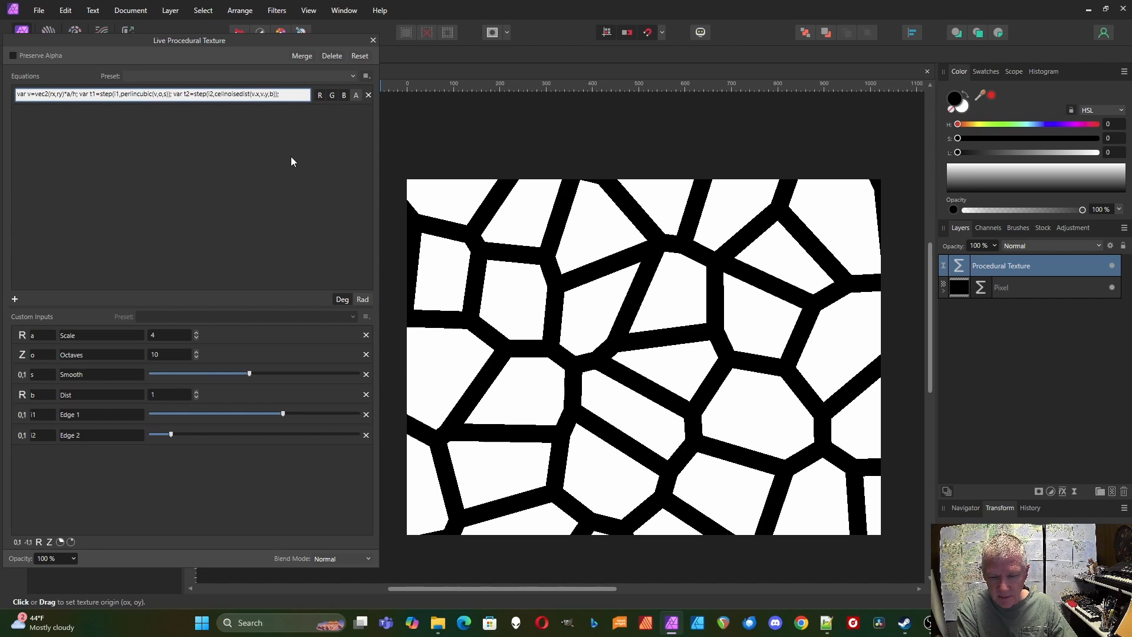
type("k")
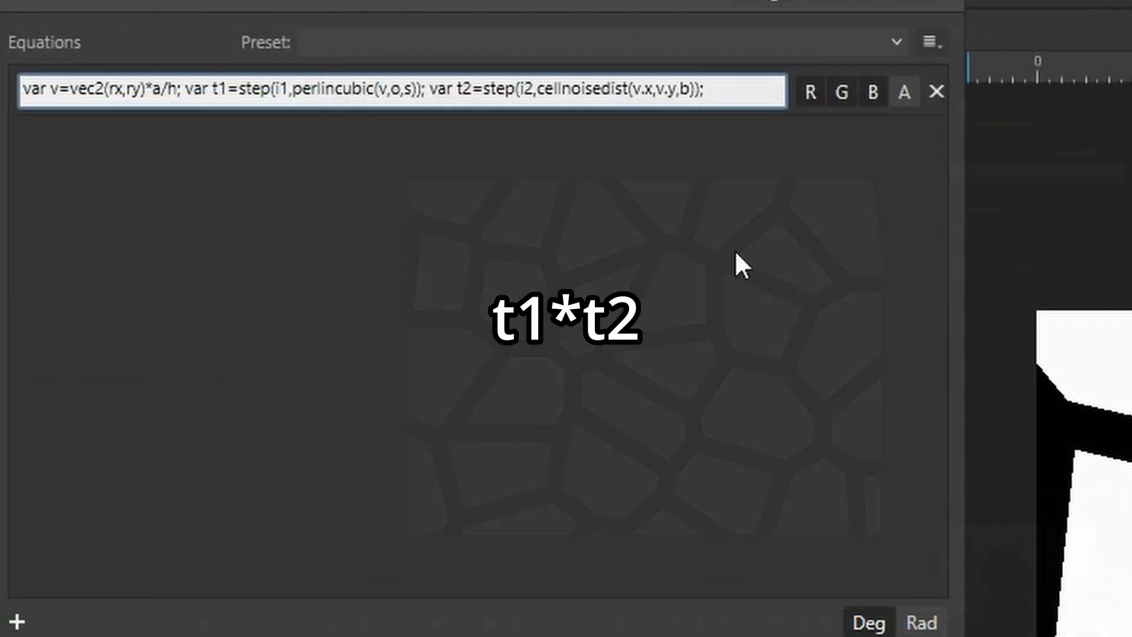
type("t1*t2")
key("Return")
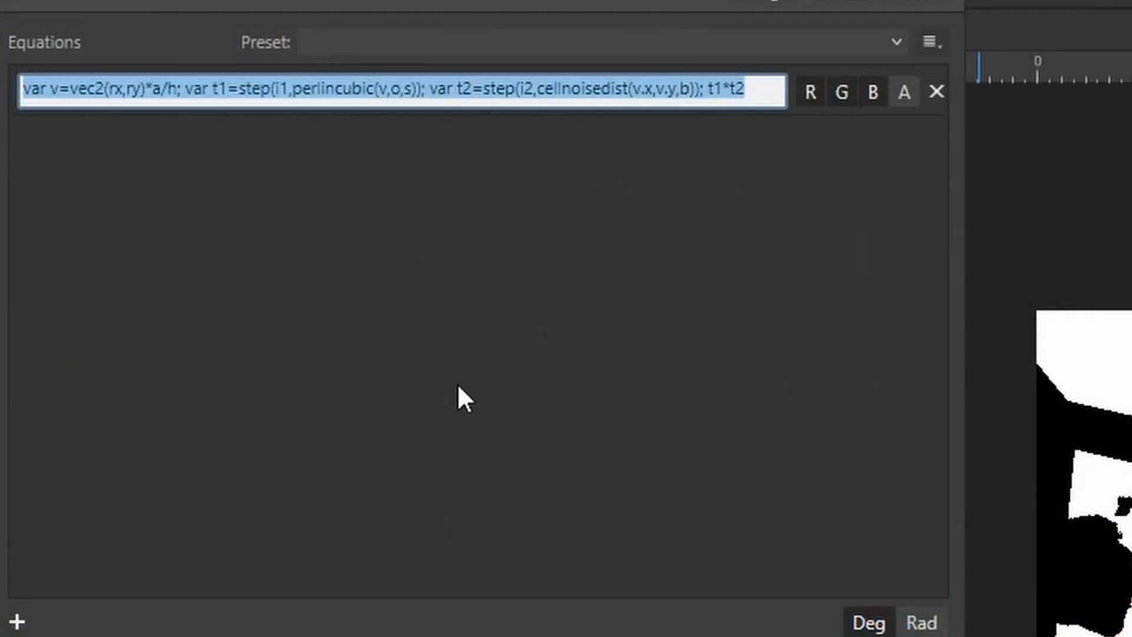
- Add a second equation containing a copy of the full t1*t2 equation
left_click(16, 621)
left_click(126, 147)
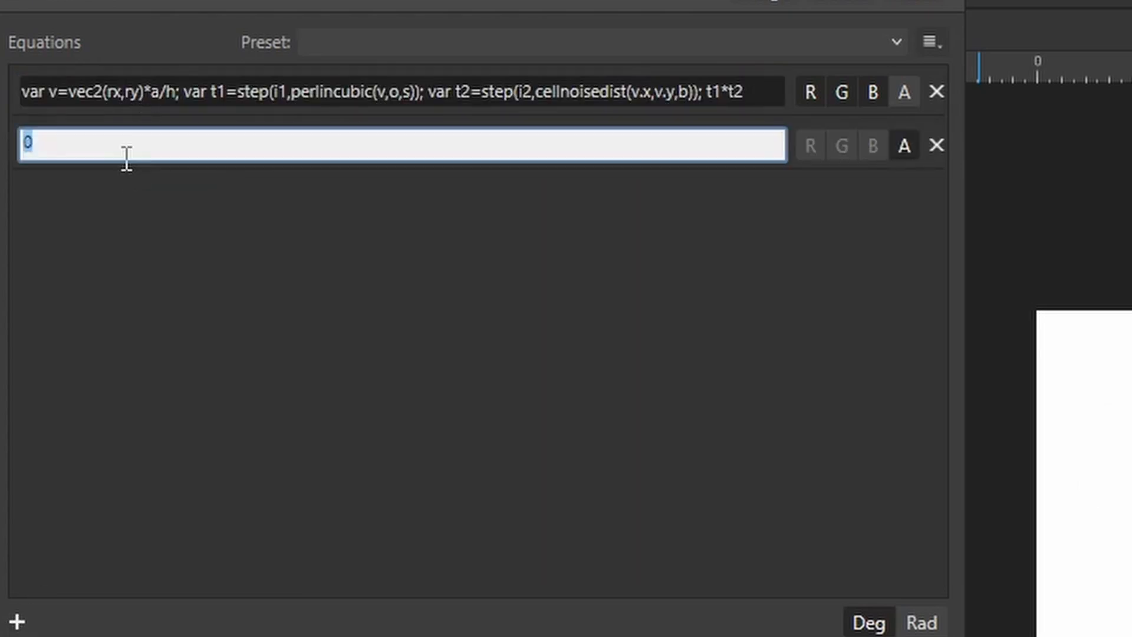
type("var v=vec2(rx,ry)*a/h; var t1=step(i1,perlincubic(v,o,s)); var t2=step(i2,cellnoisedist(v.x,v.y,b)); t1*t2")
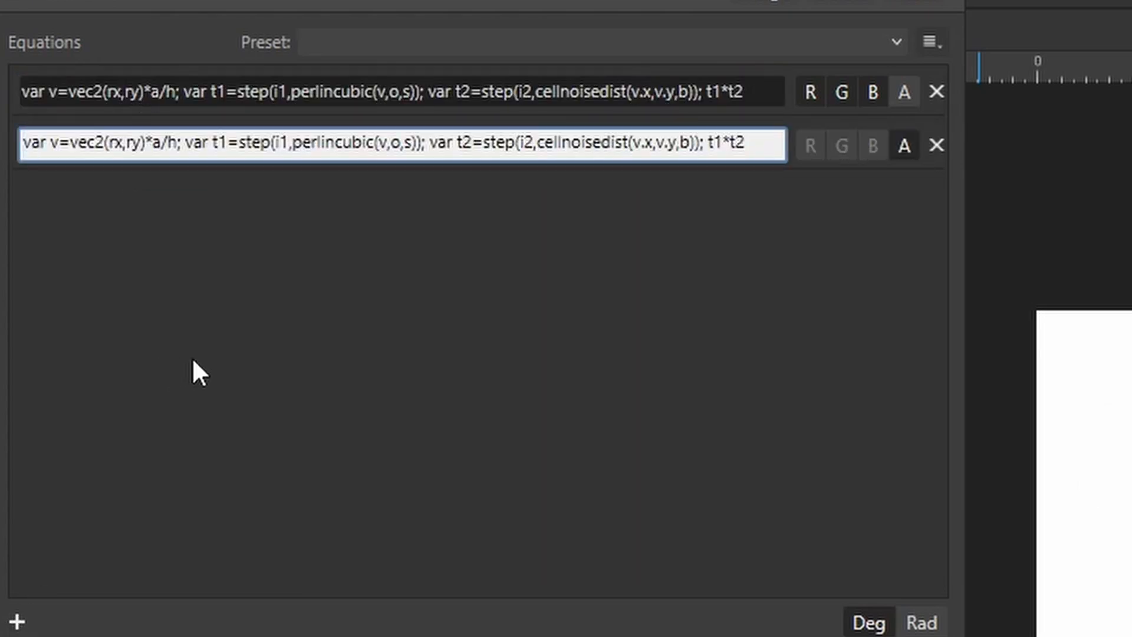
- Turn off the red, green and blue channels for the first equation and enable all three for the second
left_click(846, 202)
left_click(875, 92)
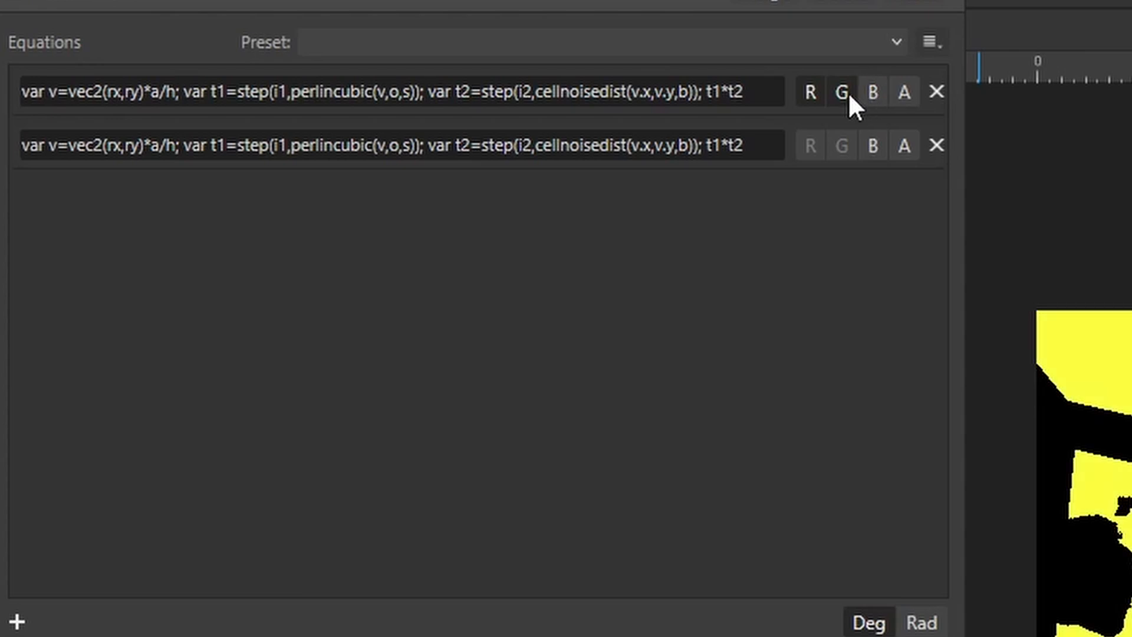
left_click(847, 91)
left_click(810, 93)
left_click(809, 146)
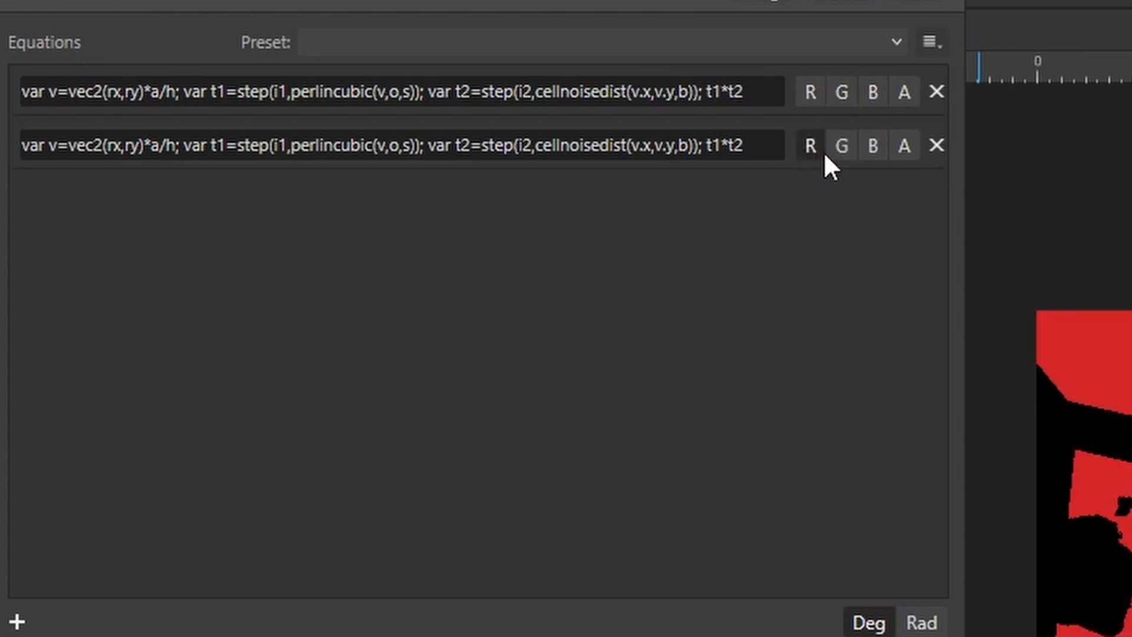
left_click(842, 146)
left_click(869, 147)
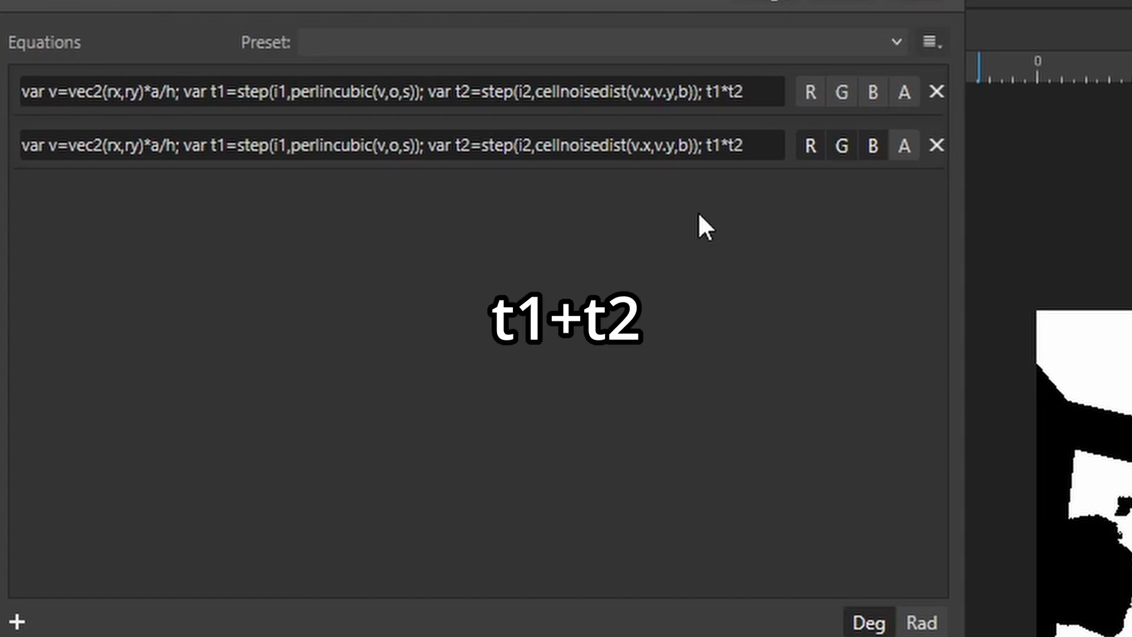
- Change the second equation's final output to "t1+t2"
left_click(722, 147)
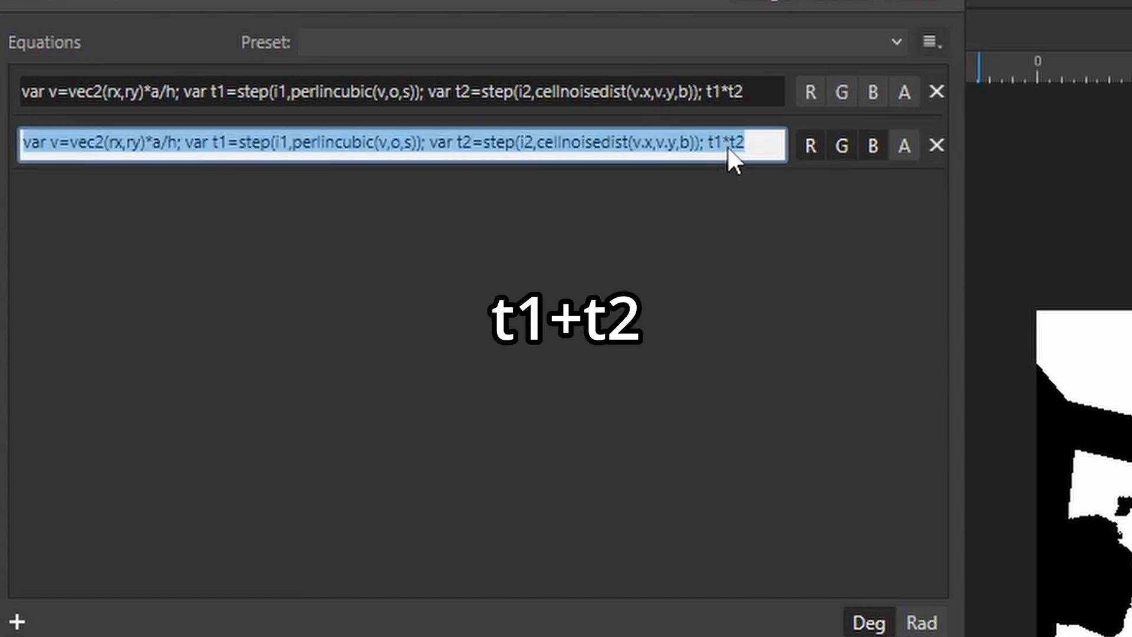
left_click(727, 146)
key("BackSpace")
type("+")
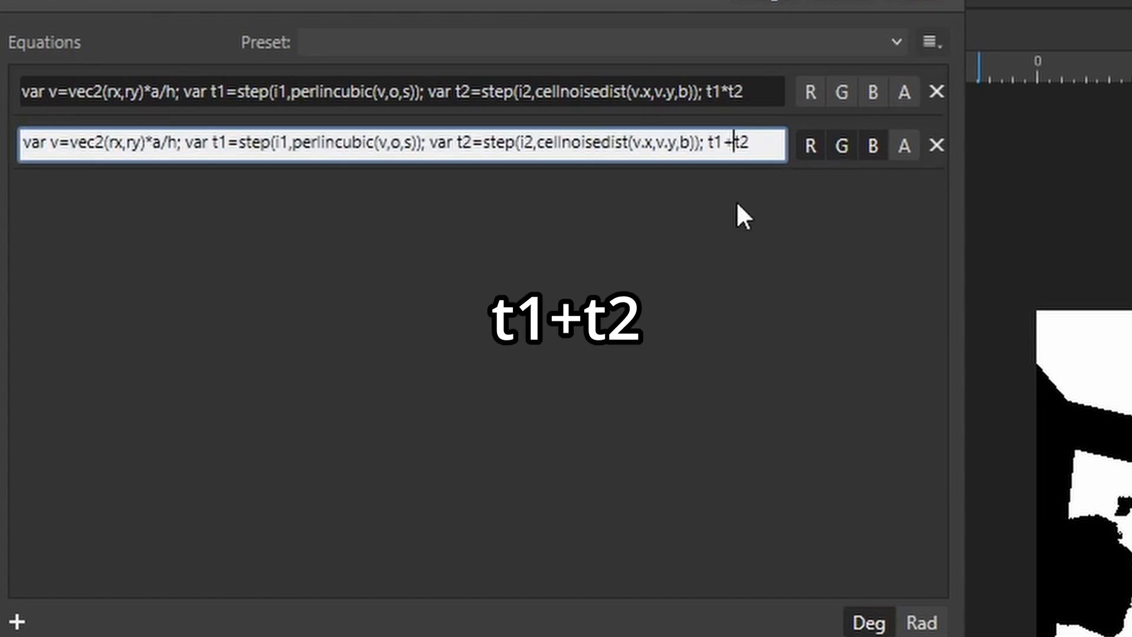
key("Return")
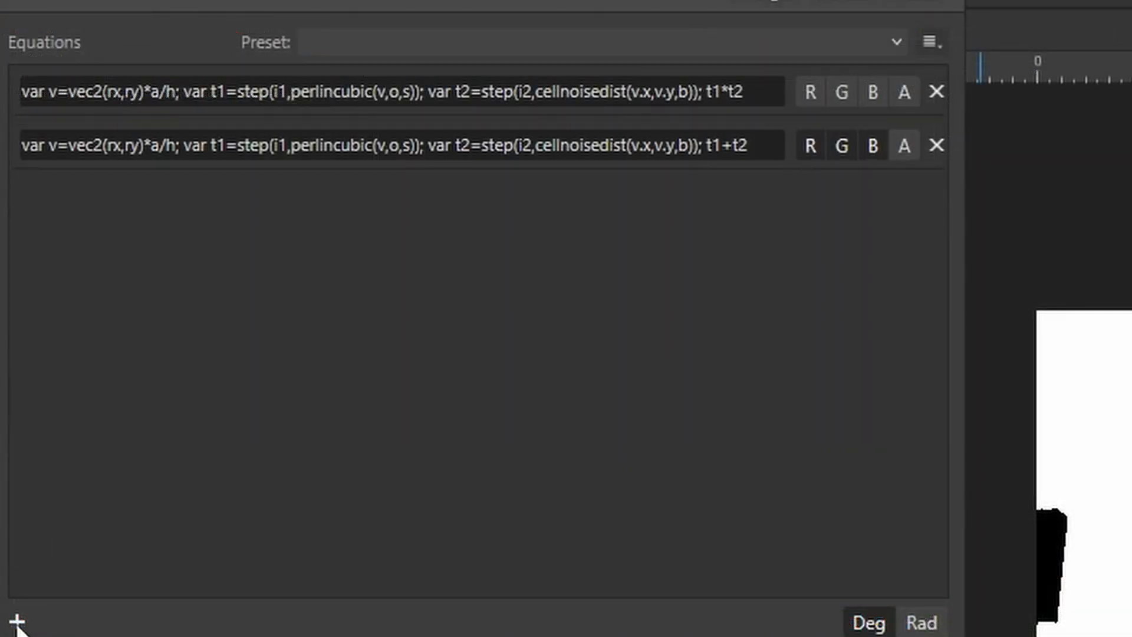
- Add a third equation containing a copy of the full t1+t2 equation
left_click(16, 621)
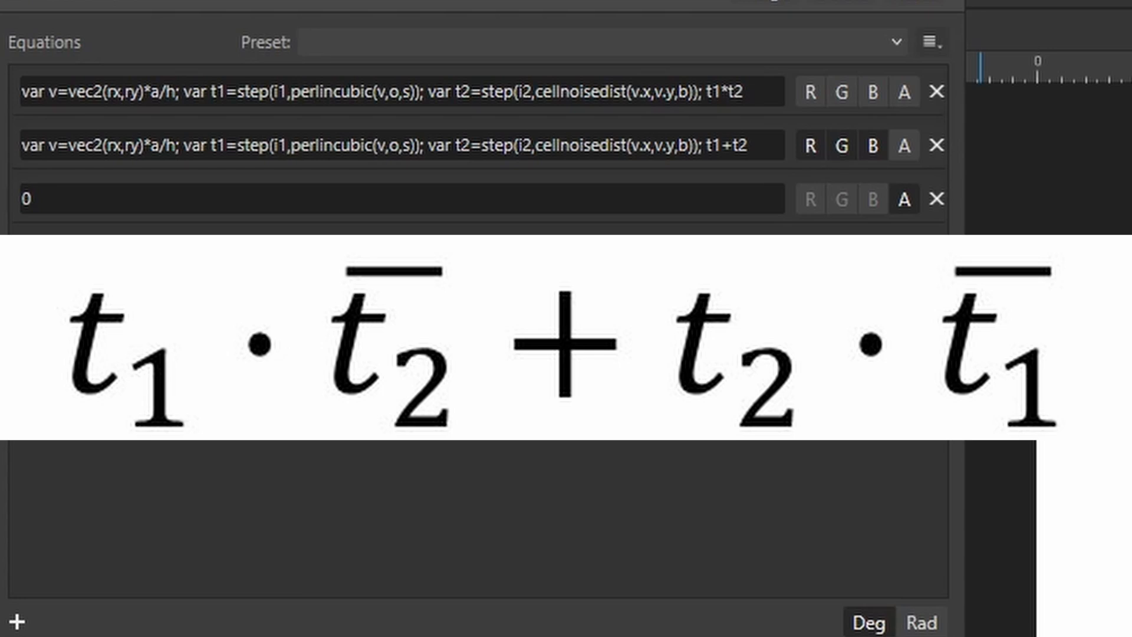
double_click(114, 209)
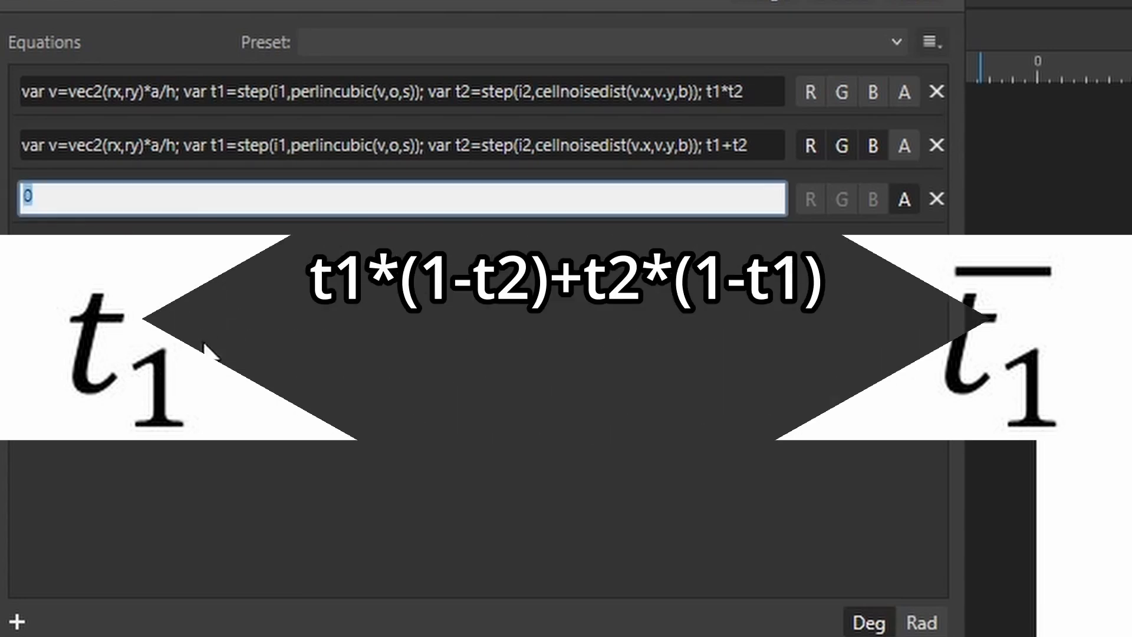
type("var v=vec2(rx,ry)*a/h; var t1=step(i1,perlincubic(v,o,s)); var t2=step(i2,cellnoisedist(v.x,v.y,b)); t1+t2")
- Turn the third equation's output into an exclusive-or, "t1*(1-t2)+t2*(1-t1)"
key("Left")
key("Left")
key("Left")
type("*")
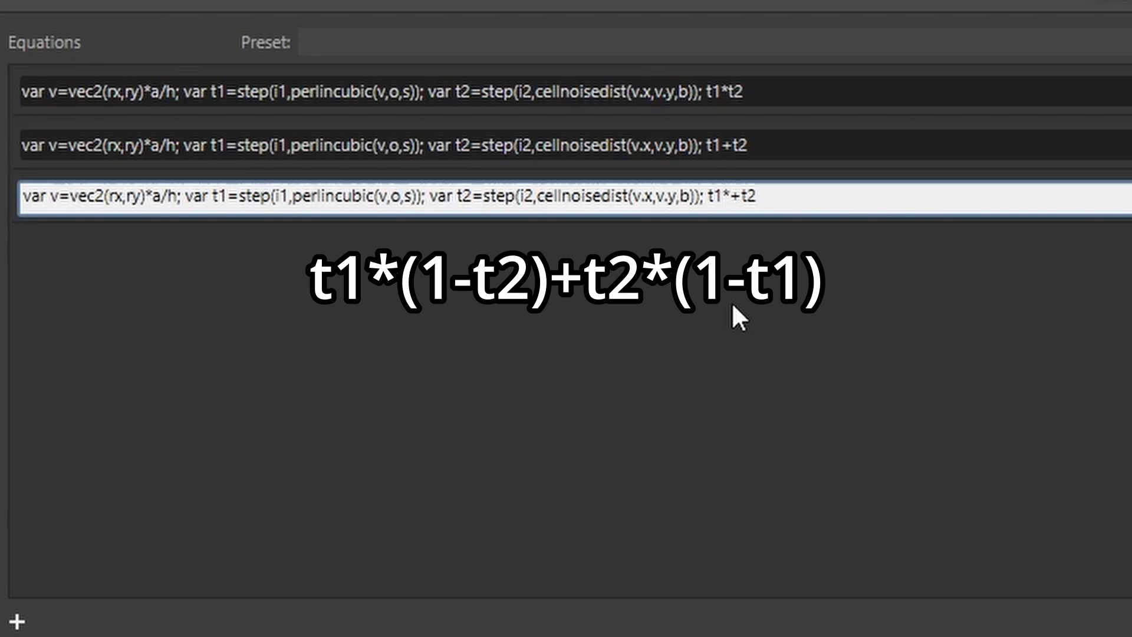
type("(1-t2")
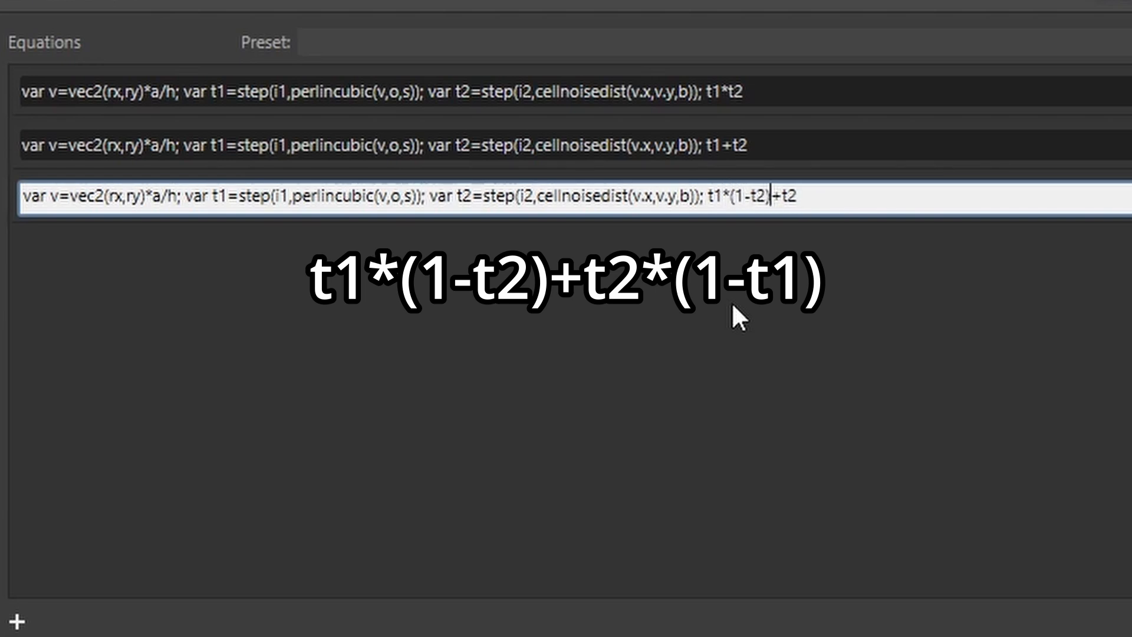
type(")")
left_click(833, 200)
type("*")
type("(1-t")
type("1)")
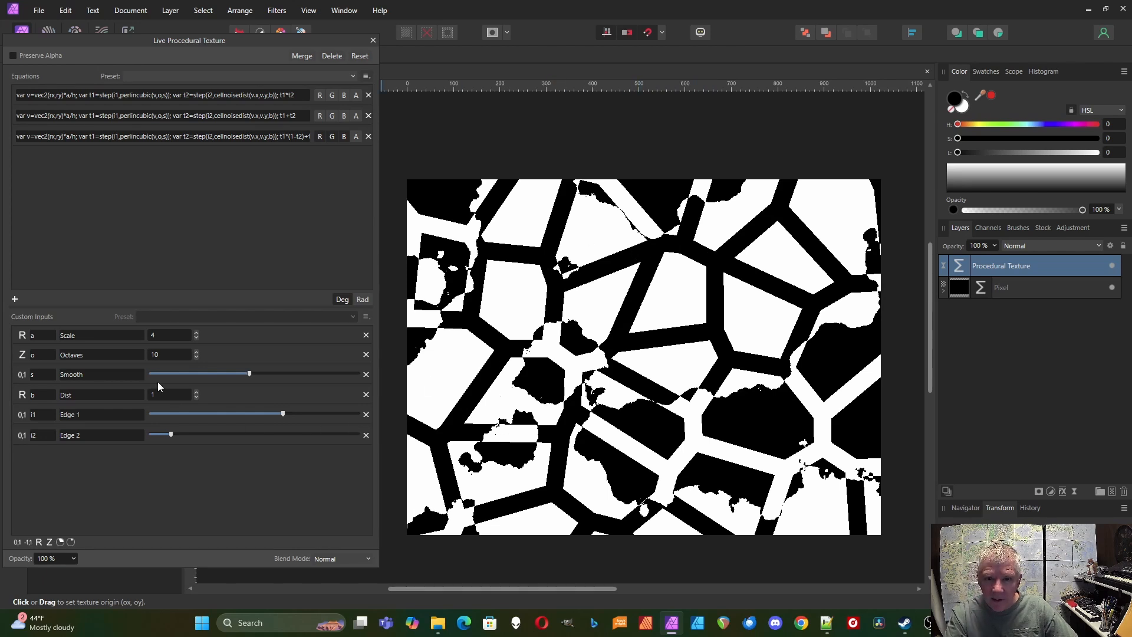
- Raise Scale to 11 and lower the edge thresholds, Edge 2 slightly and Edge 1 to about a third of its range
left_click(194, 333)
left_click(195, 333)
left_click(195, 333)
left_click(194, 333)
left_click(195, 333)
left_click(194, 333)
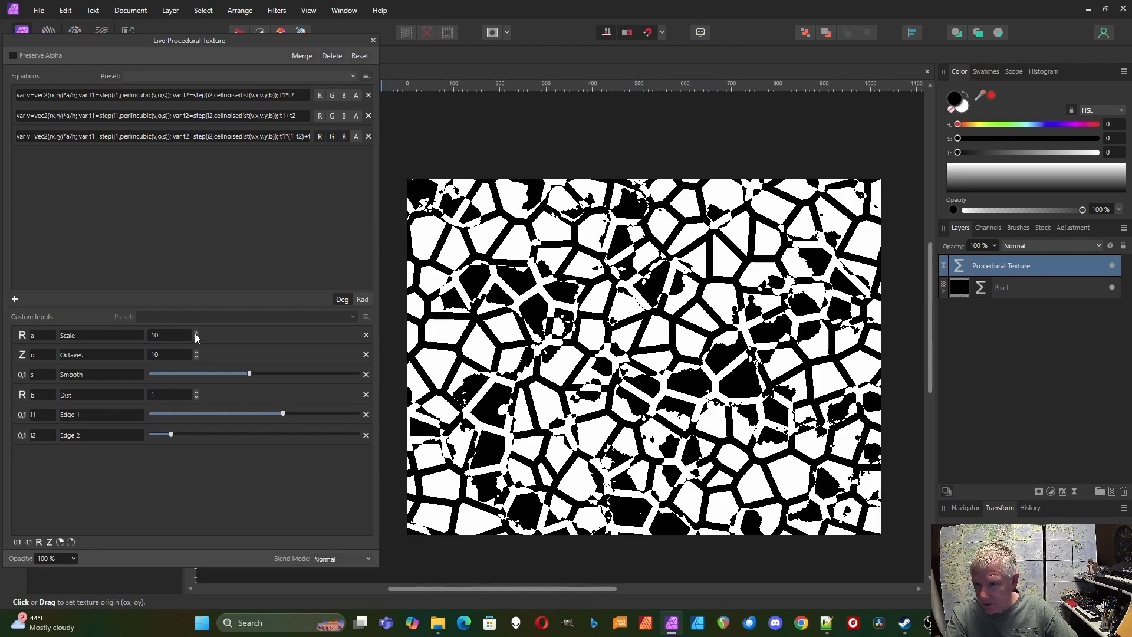
left_click(194, 333)
mouse_move(171, 436)
left_mouse_down()
mouse_move(155, 435)
mouse_move(166, 435)
left_mouse_up()
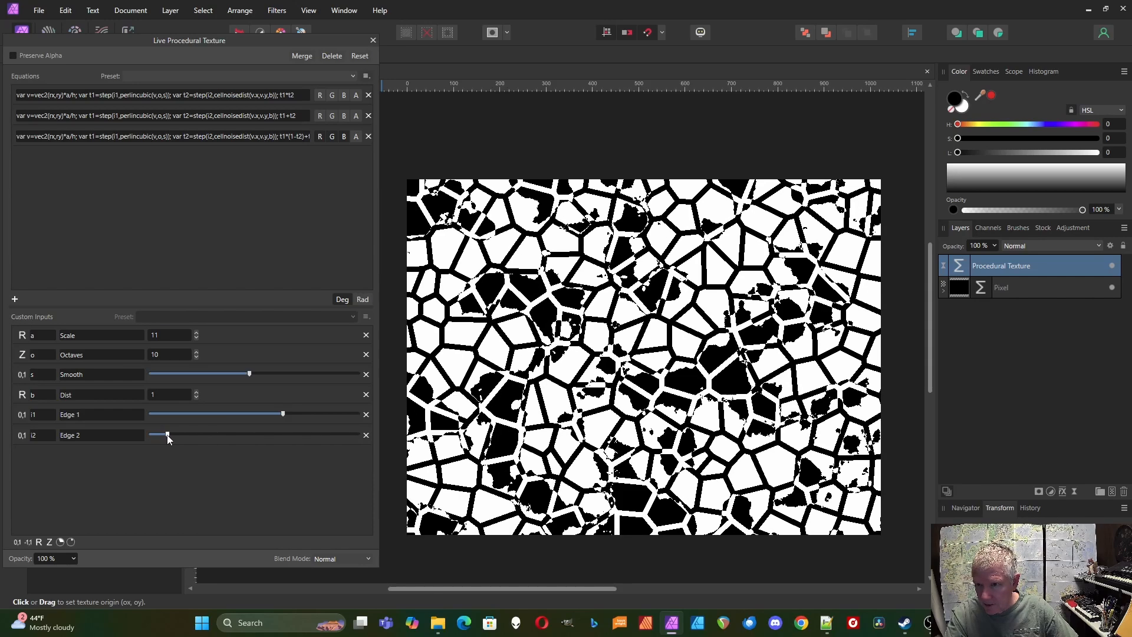
left_click_drag(278, 415, 213, 414)
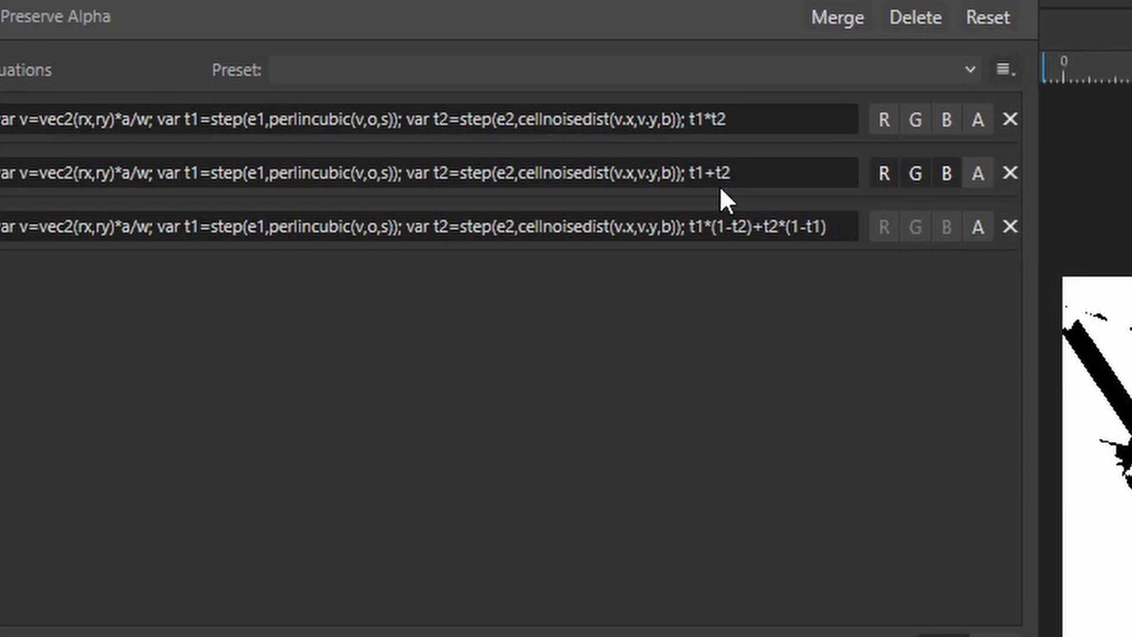
- Change the second equation's final output to "(t1+t2)/2"
left_click(690, 177)
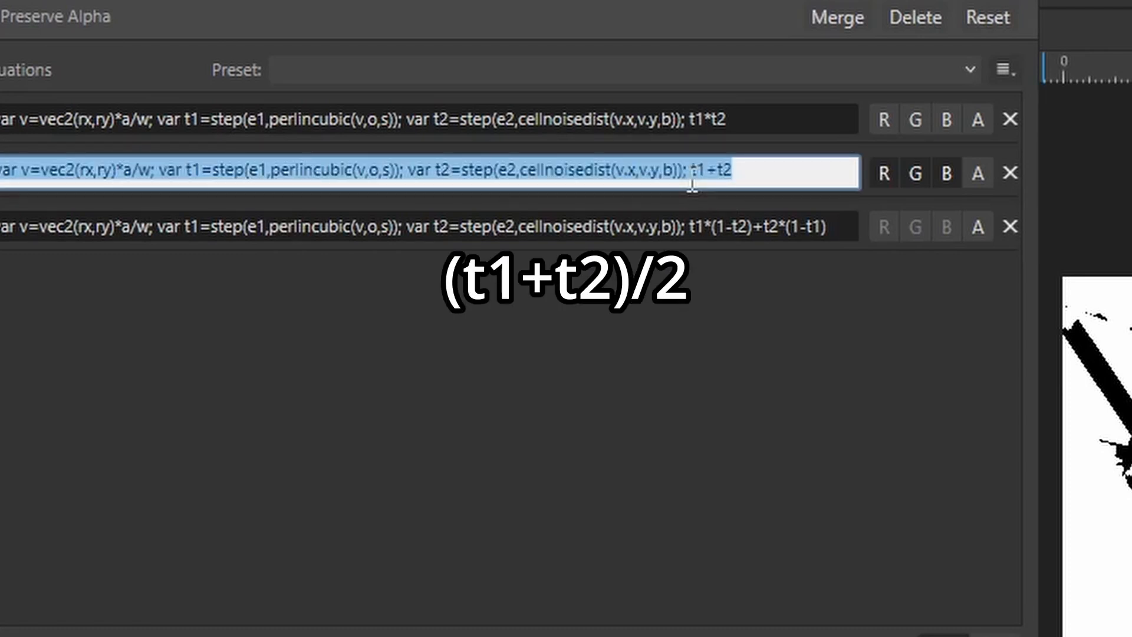
left_click(690, 177)
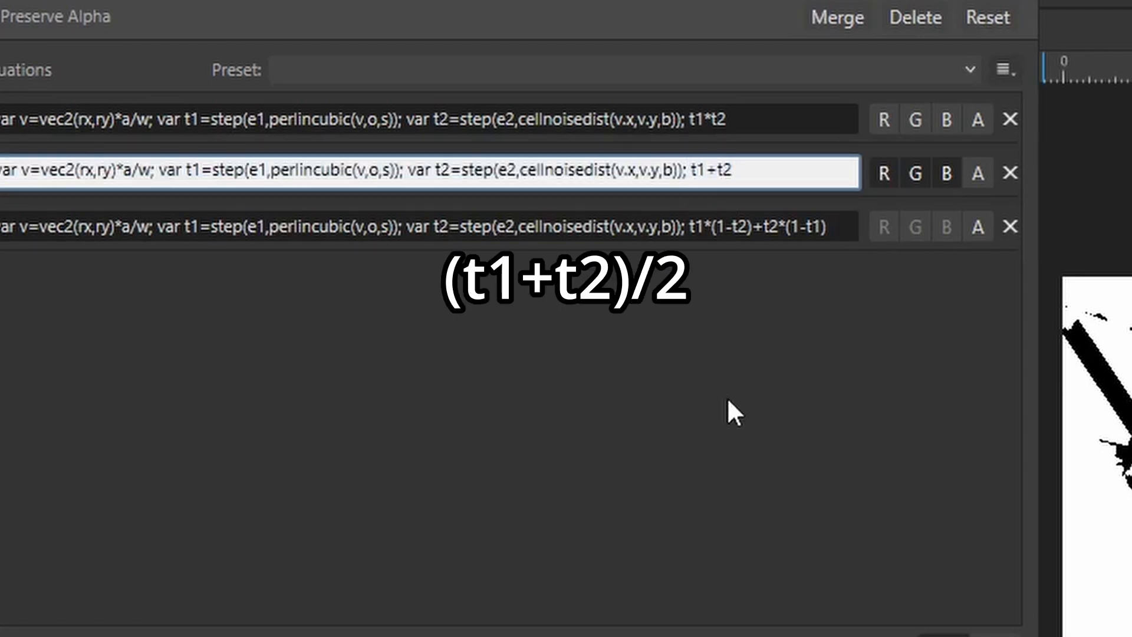
type("(")
left_click(747, 177)
type(")/2")
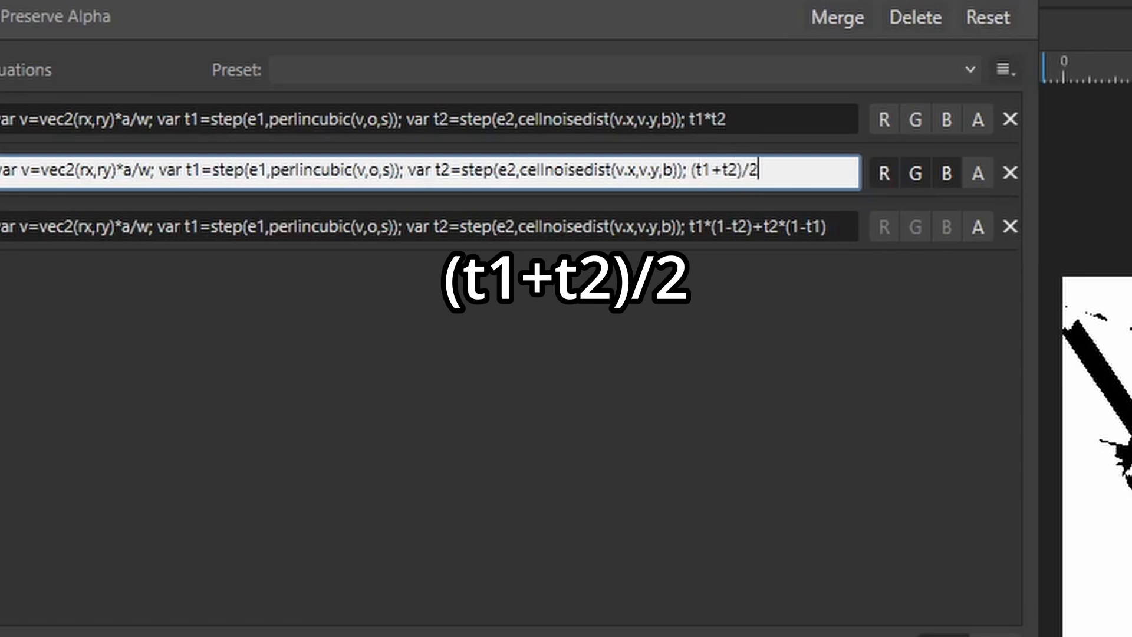
key("Return")
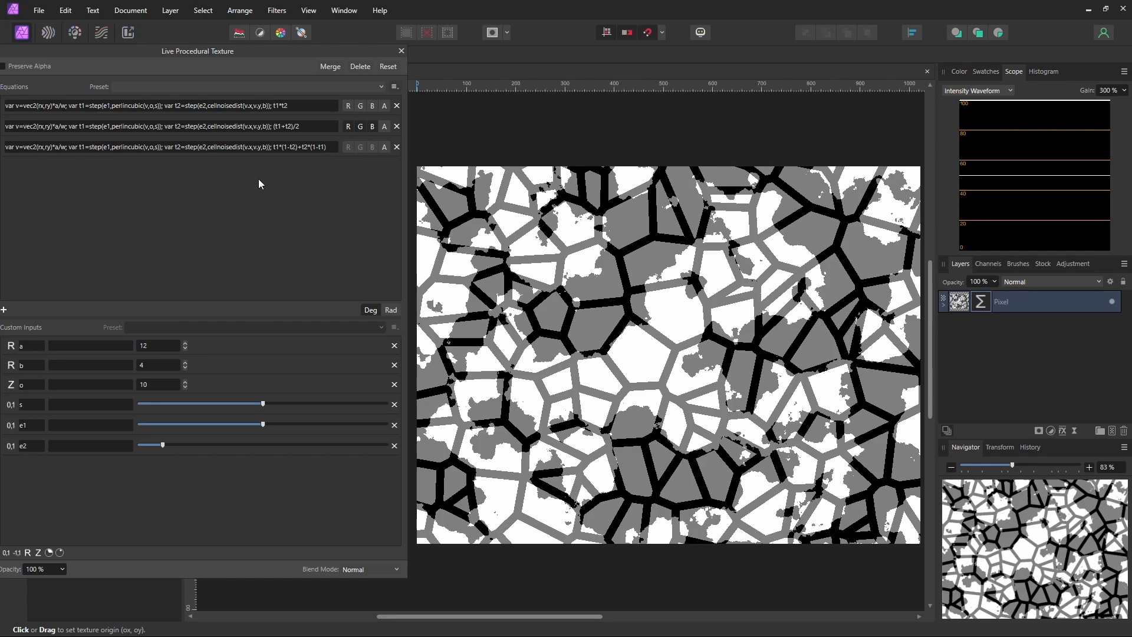
- Remove the division by 2 from the second equation and make its final output "clamp(t1+t2)"
left_click(306, 128)
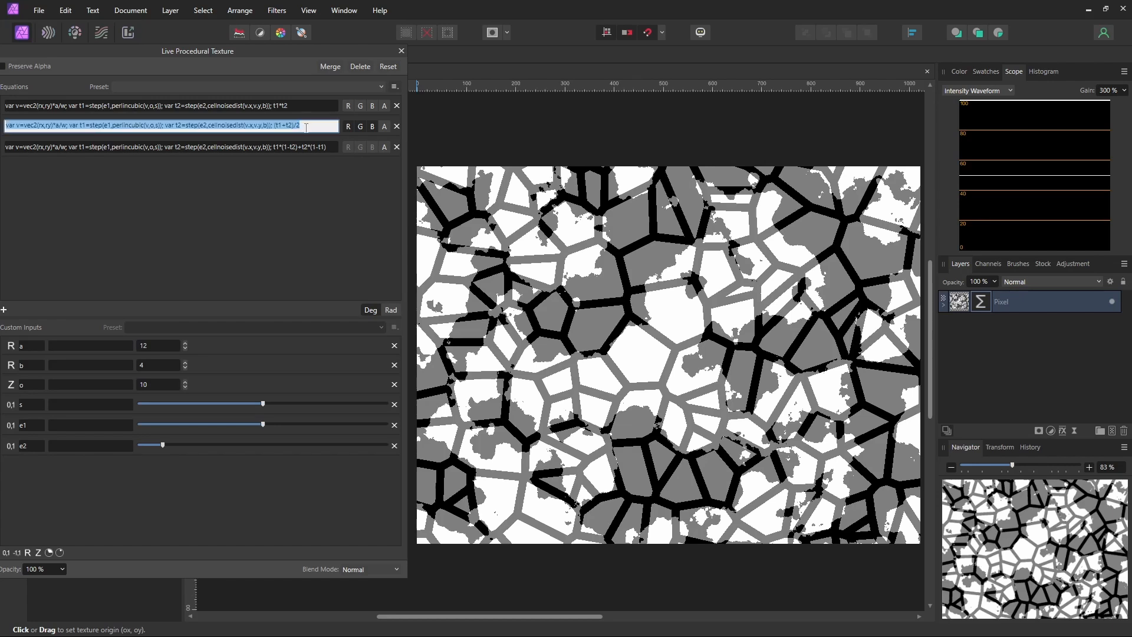
key("BackSpace")
key("BackSpace")
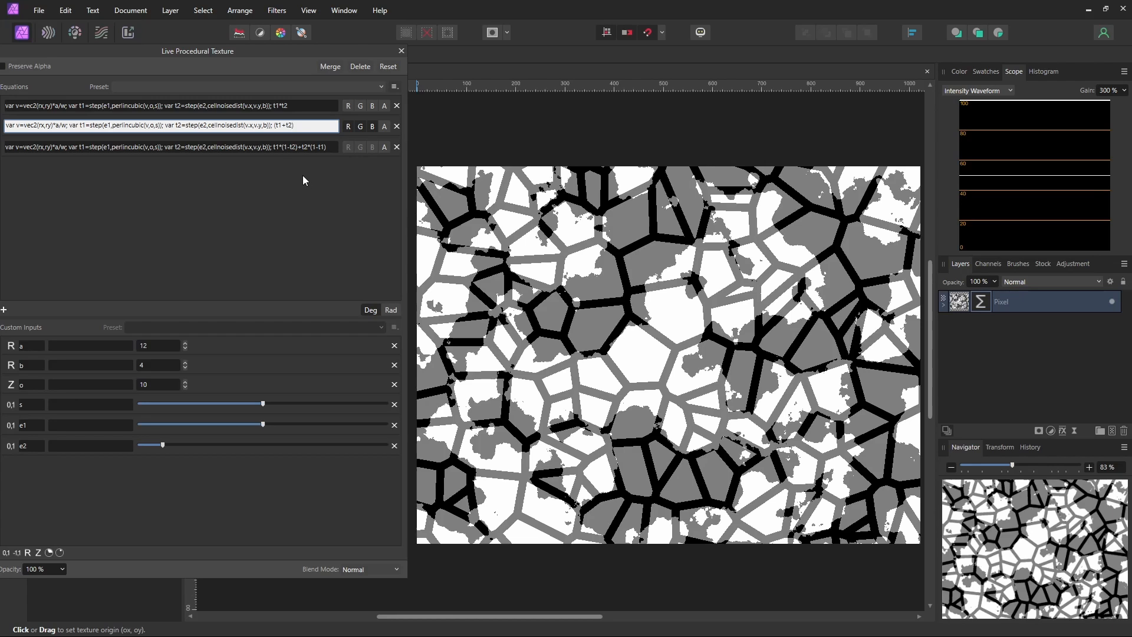
type(")")
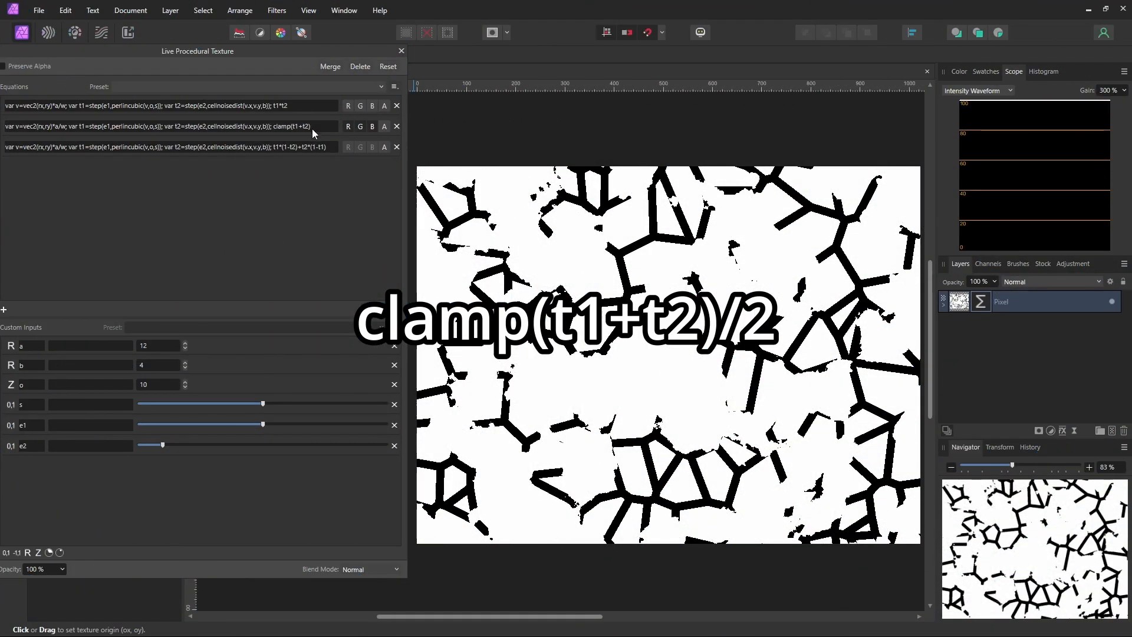
- Halve and offset the second equation's clamped output so that it reads "clamp(t1+t2)/2+.25"
left_click(313, 129)
left_click(316, 128)
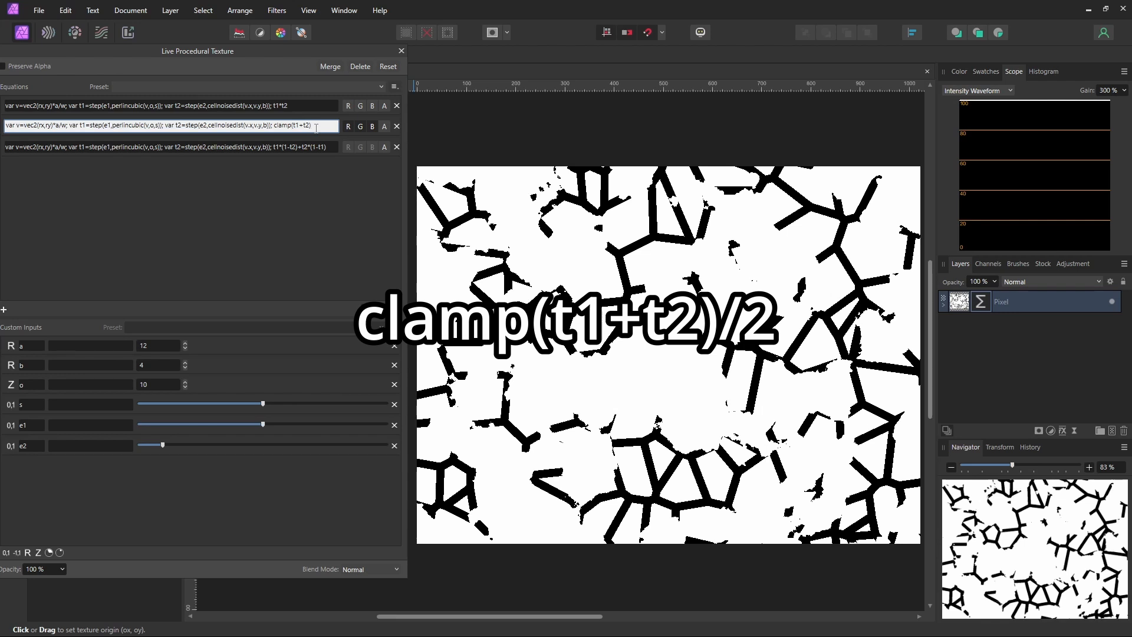
type("/2")
key("Return")
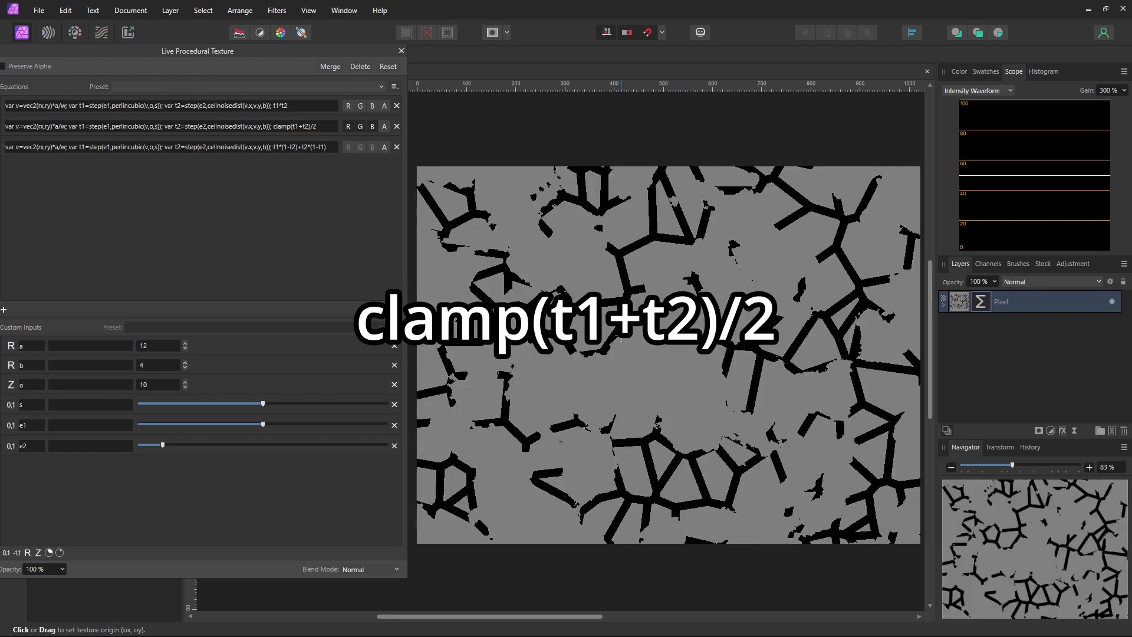
left_click(321, 128)
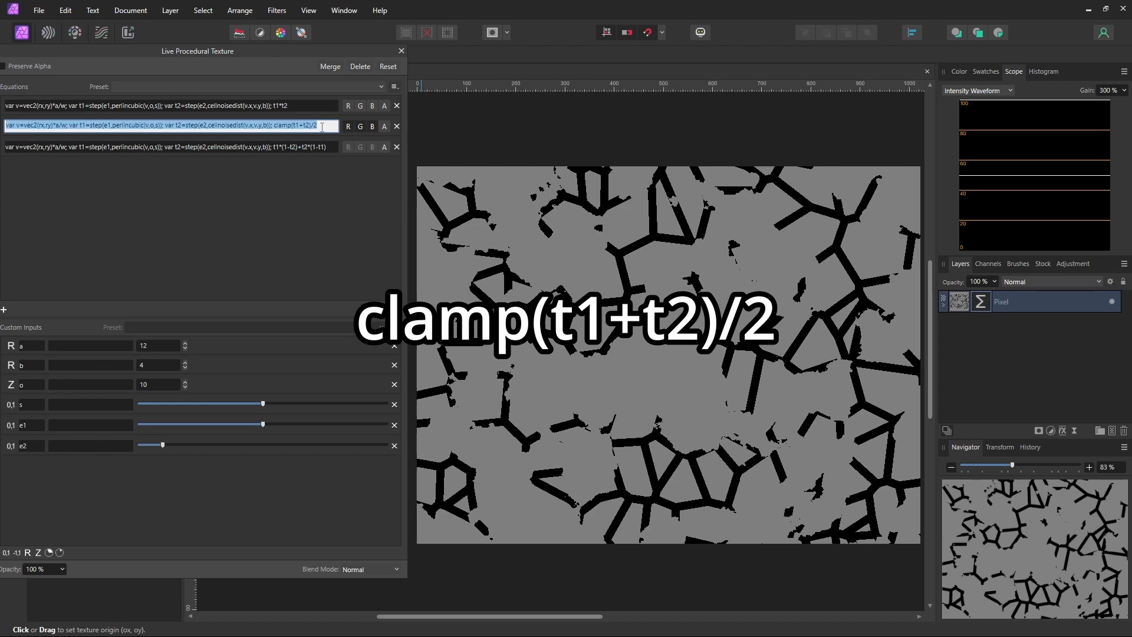
left_click(322, 127)
type("+")
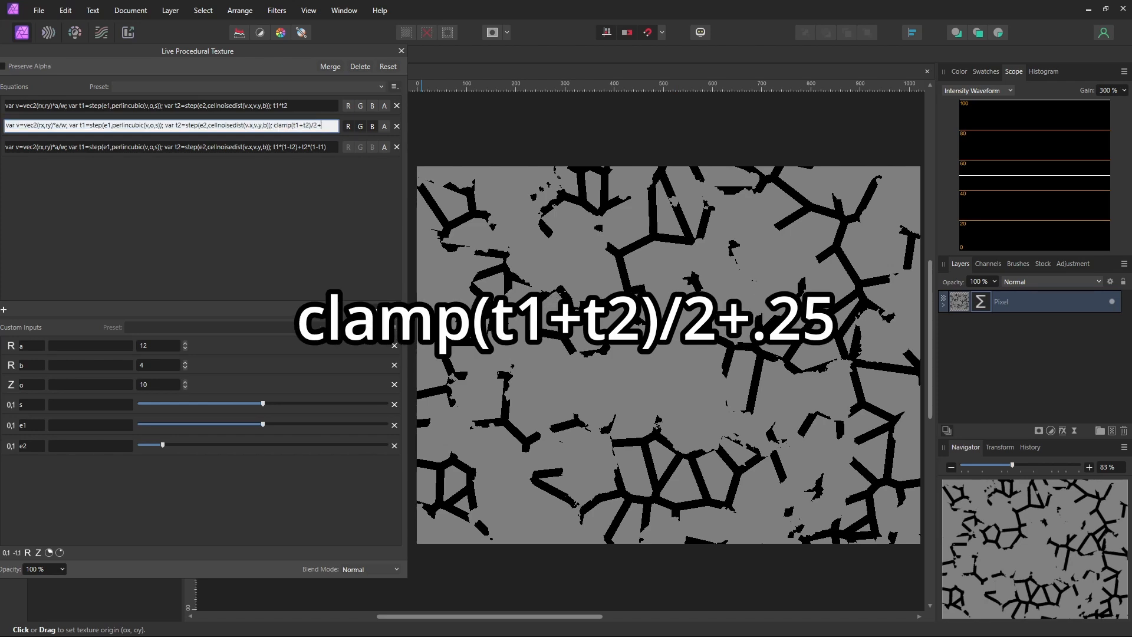
type(".25")
key("Return")
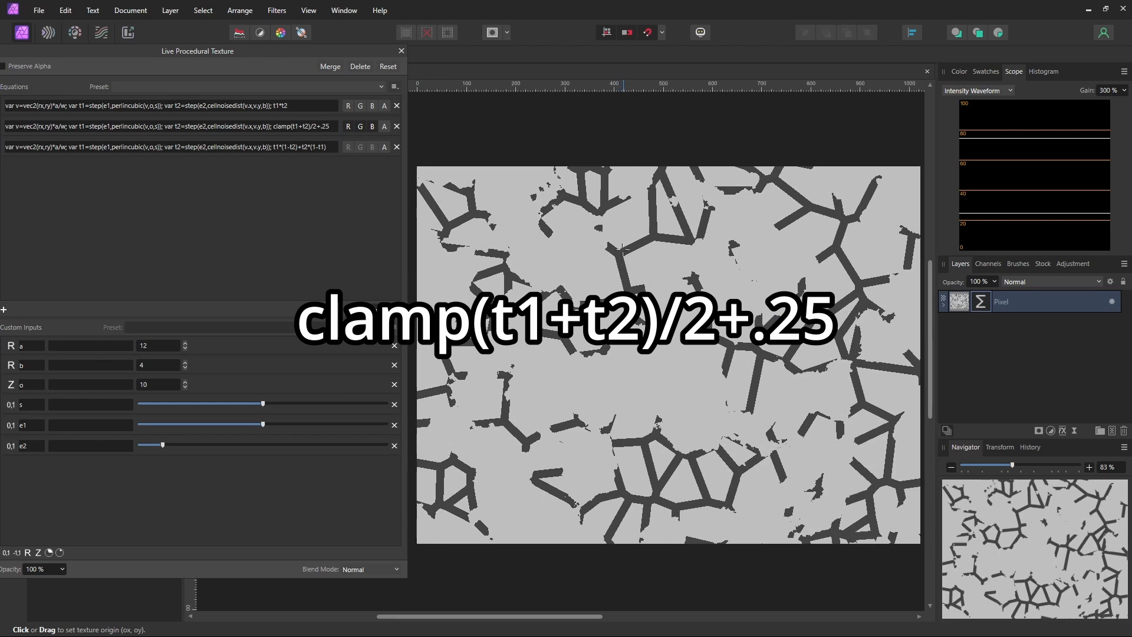
- Remove "/2+.25" from the second equation and add explicit clamp limits, making the output "clamp(t1+t2,0,1)"
left_click(330, 125)
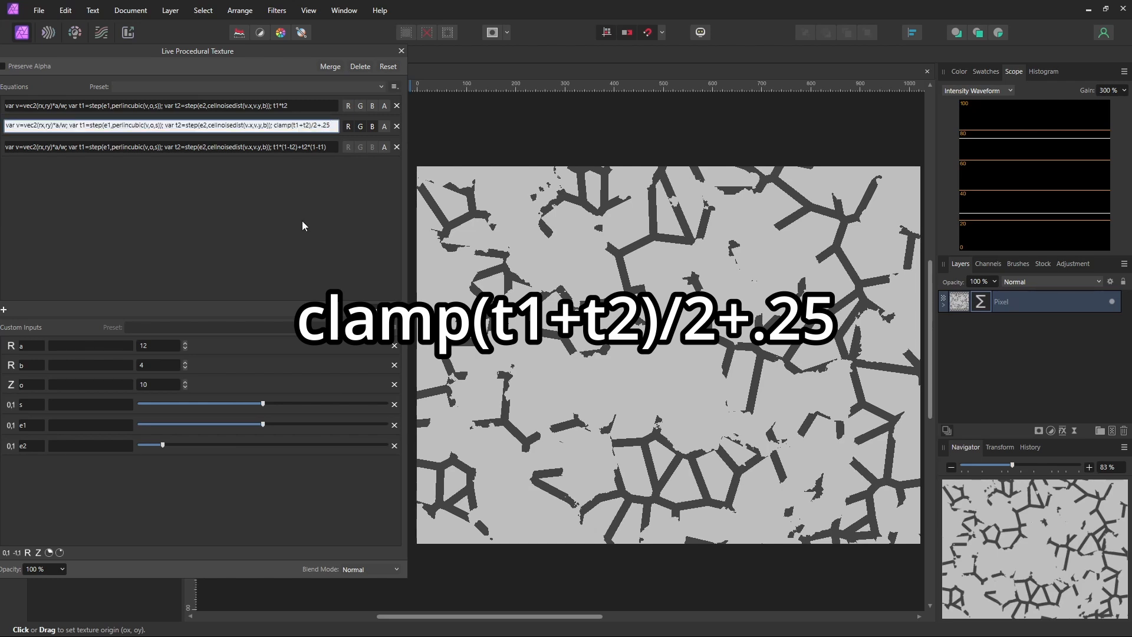
key("BackSpace")
key("BackSpace")
key("BackSpace")
key("BackSpace")
key("BackSpace")
key("BackSpace")
key("Return")
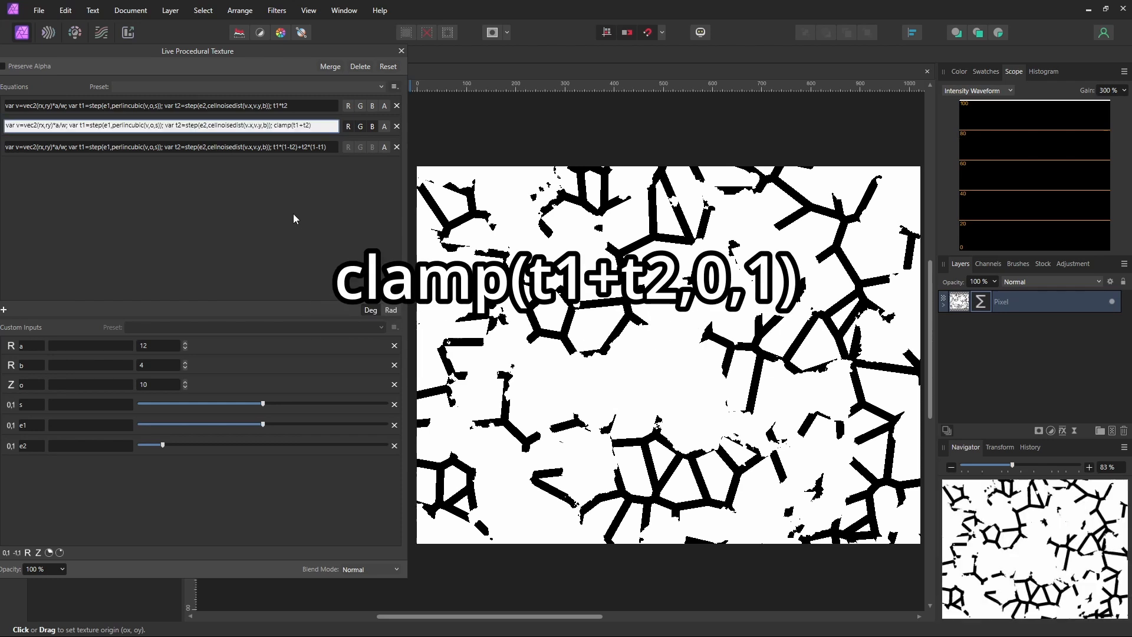
type(",0,1")
key("Return")
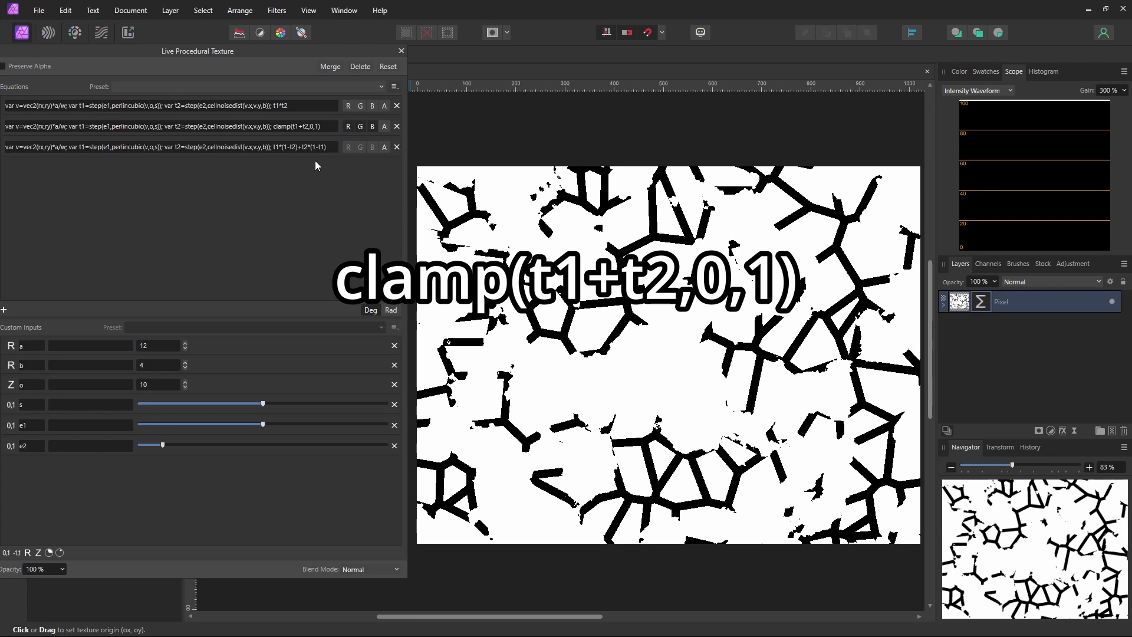
- Extend the second equation's output to "clamp(t1+t2,0,1)/2+.25"
left_click(322, 126)
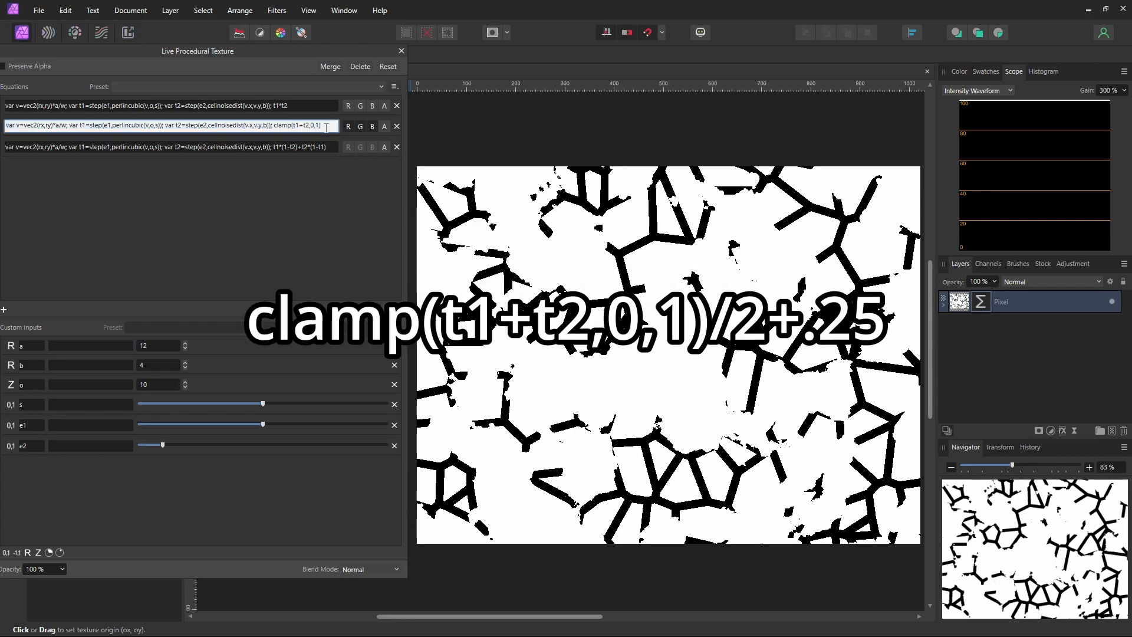
type("/2")
key("Return")
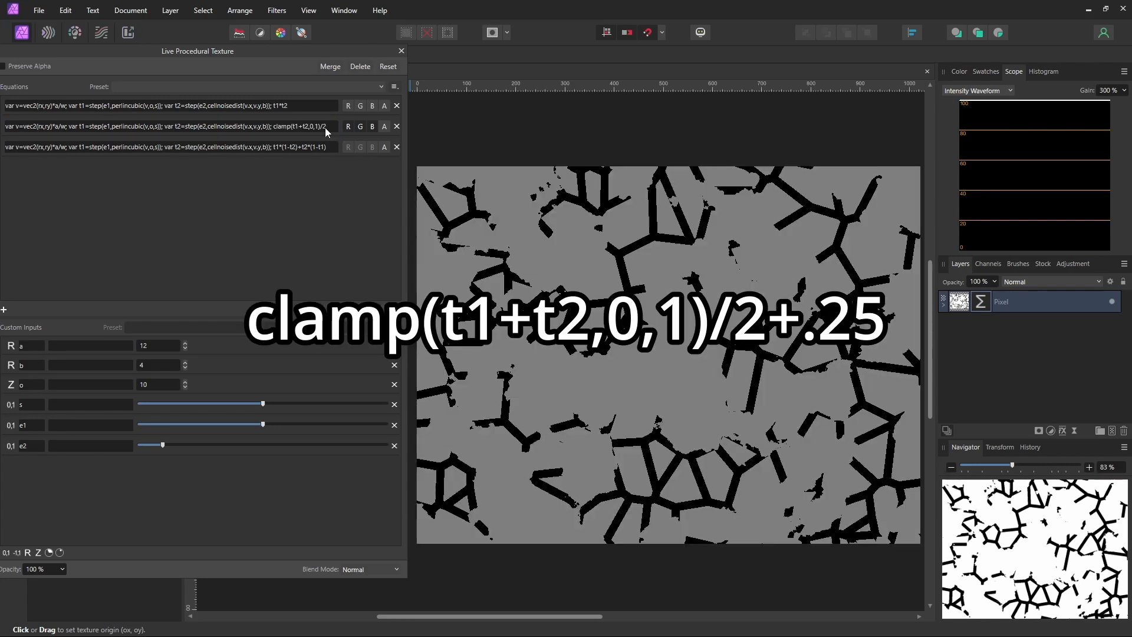
left_click(324, 127)
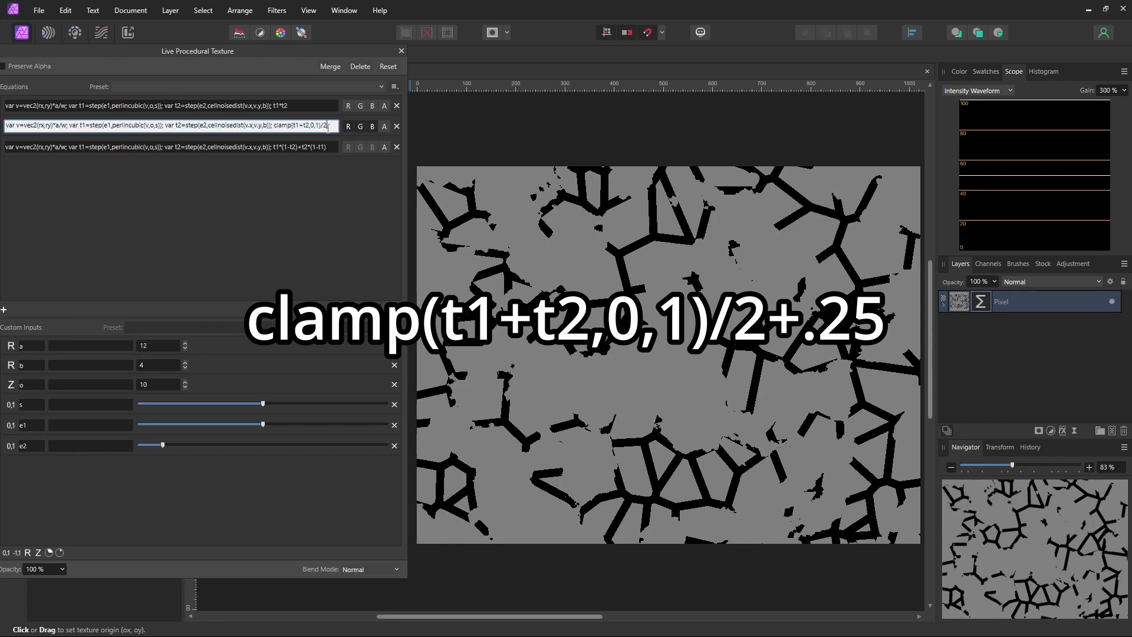
type("+.25")
key("Return")
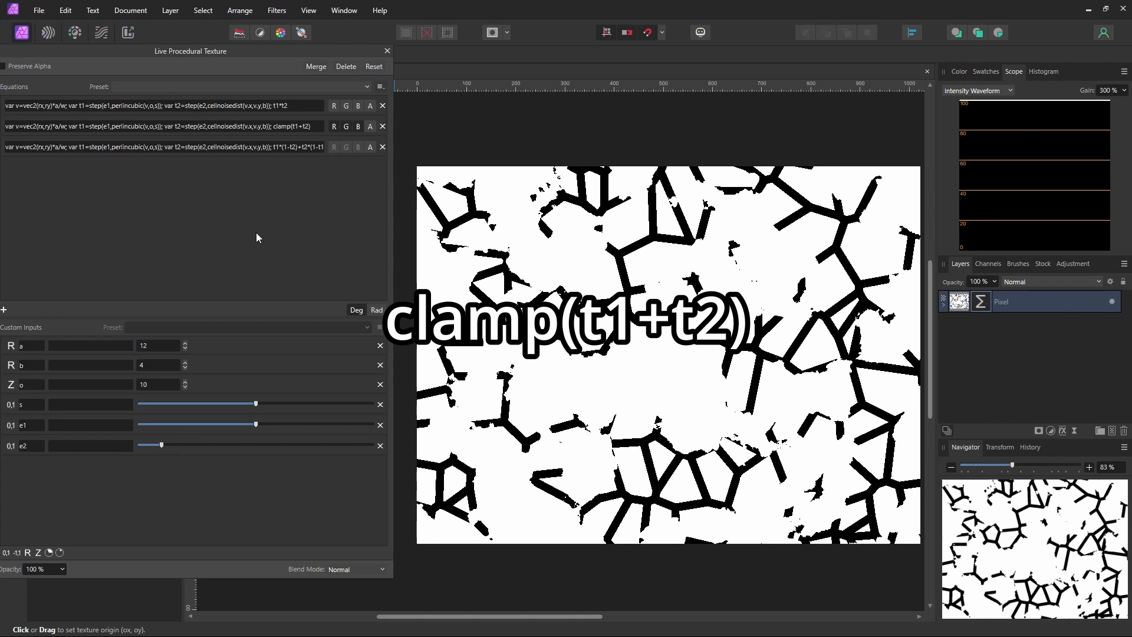
- Switch the red, green and blue channel output from the second equation to the third, exclusive-or equation
left_click(334, 126)
left_click(348, 128)
left_click(358, 126)
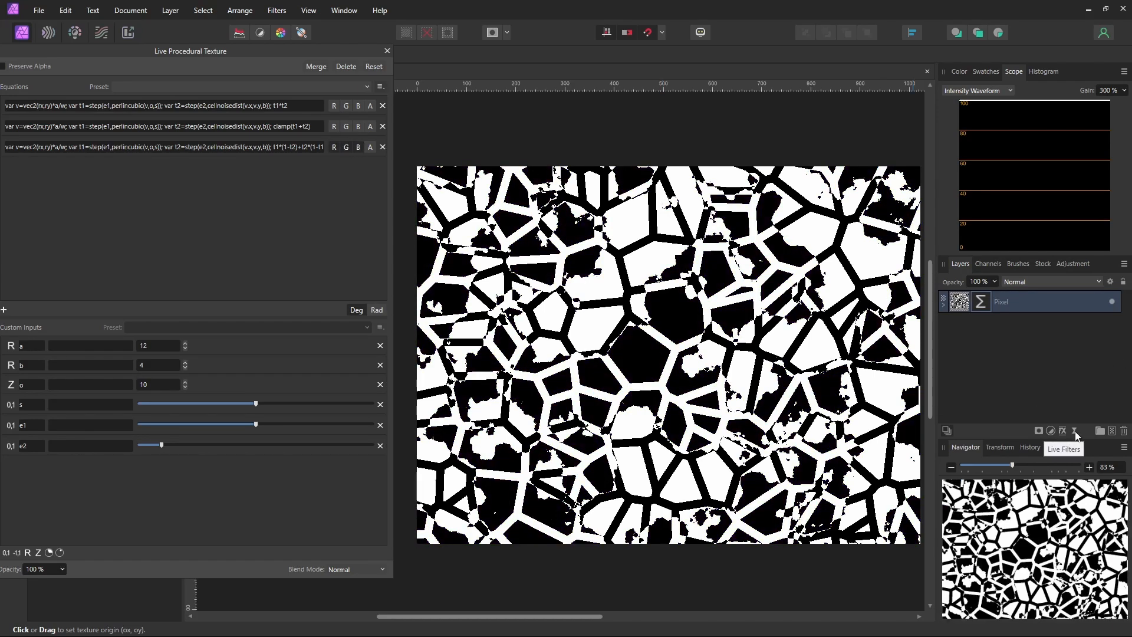
- Add a Gradient Map adjustment with the default red-green-blue gradient and move its dialog clear of the image
left_click(1071, 263)
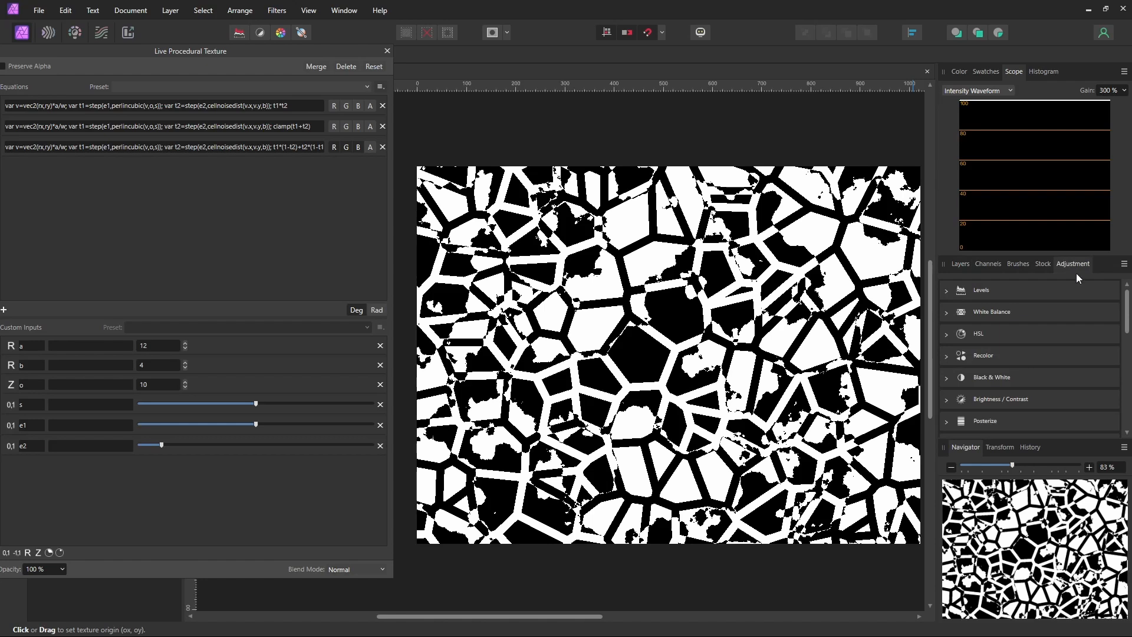
scroll(1022, 351, "down", 5)
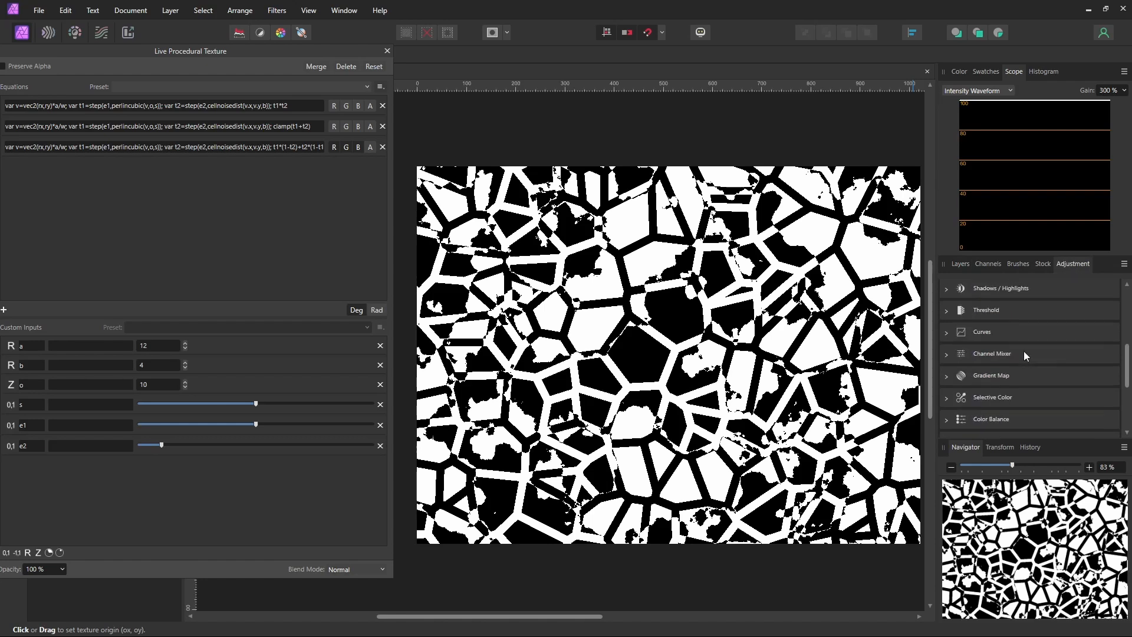
left_click(967, 382)
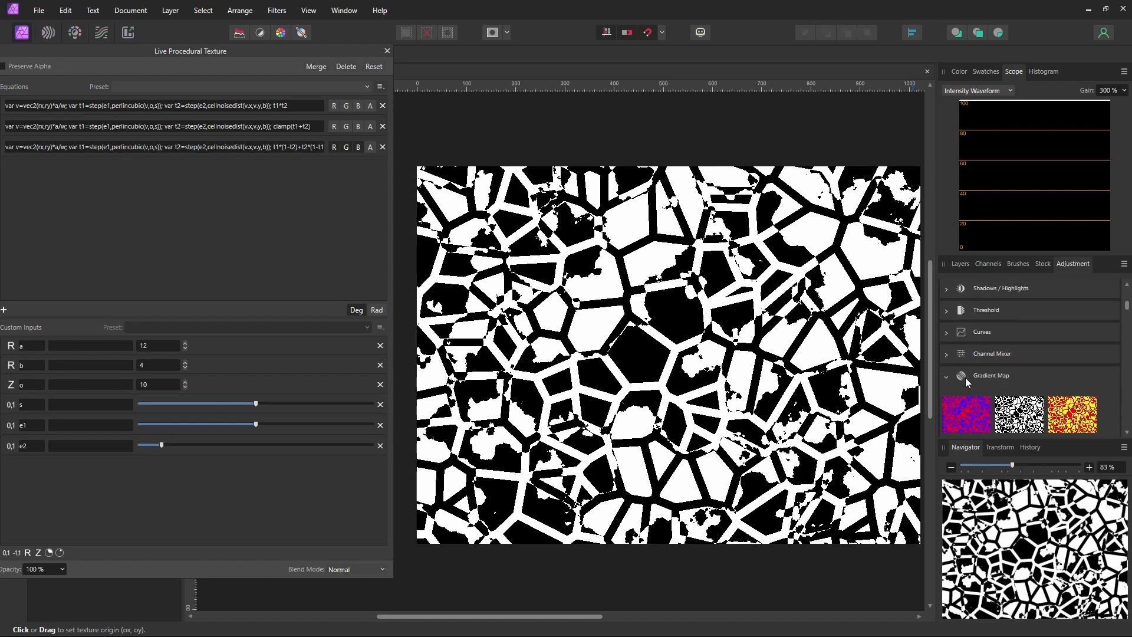
left_click(963, 409)
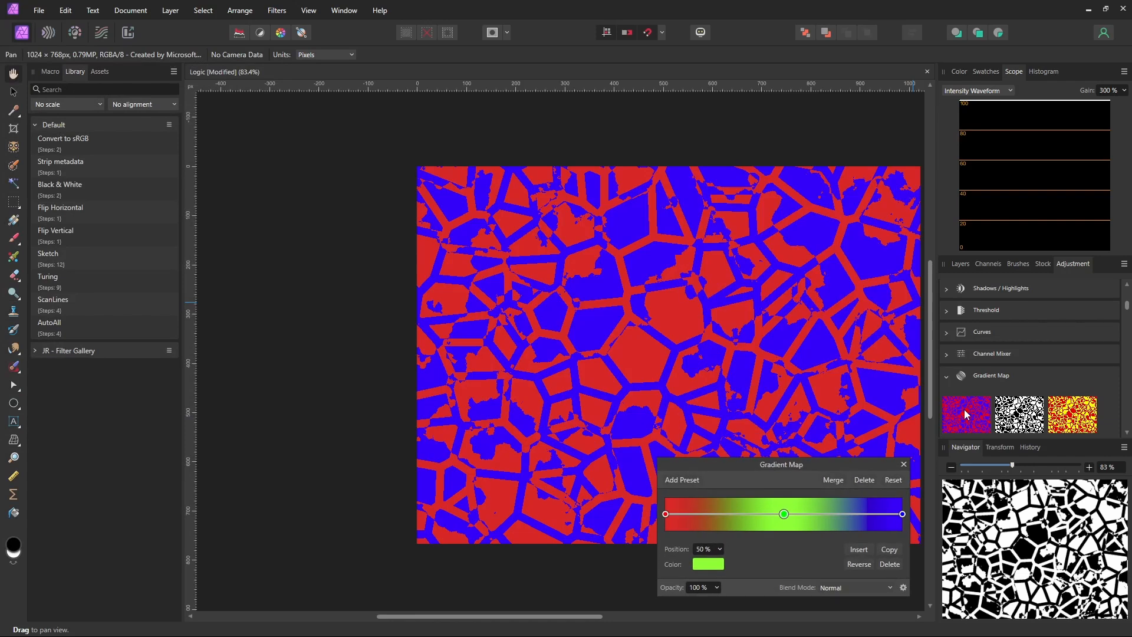
left_click_drag(826, 467, 291, 369)
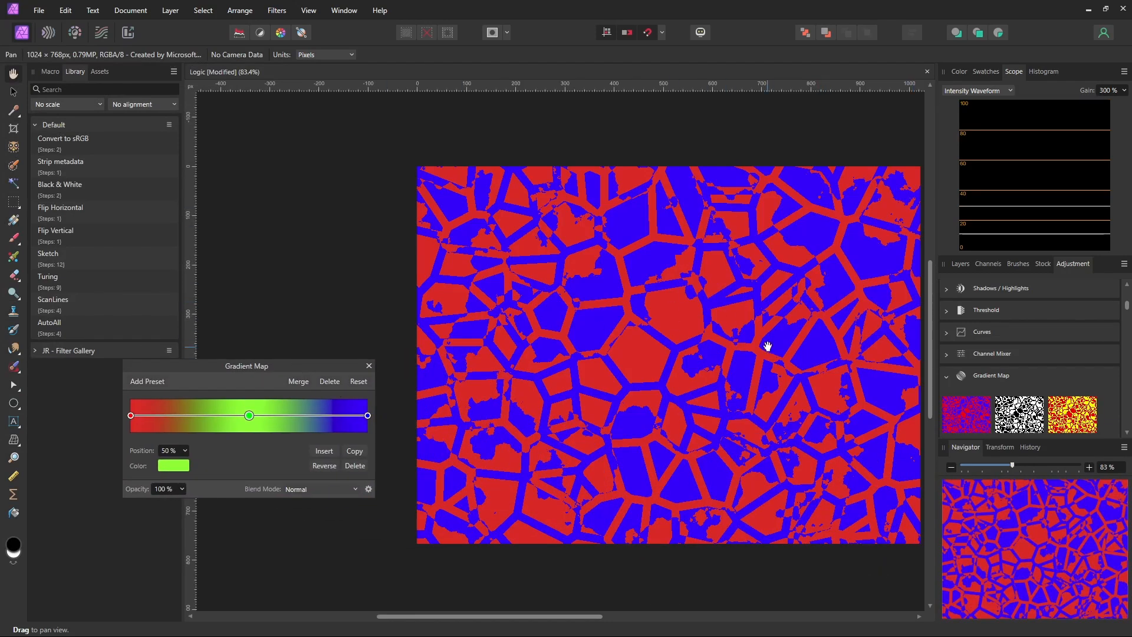